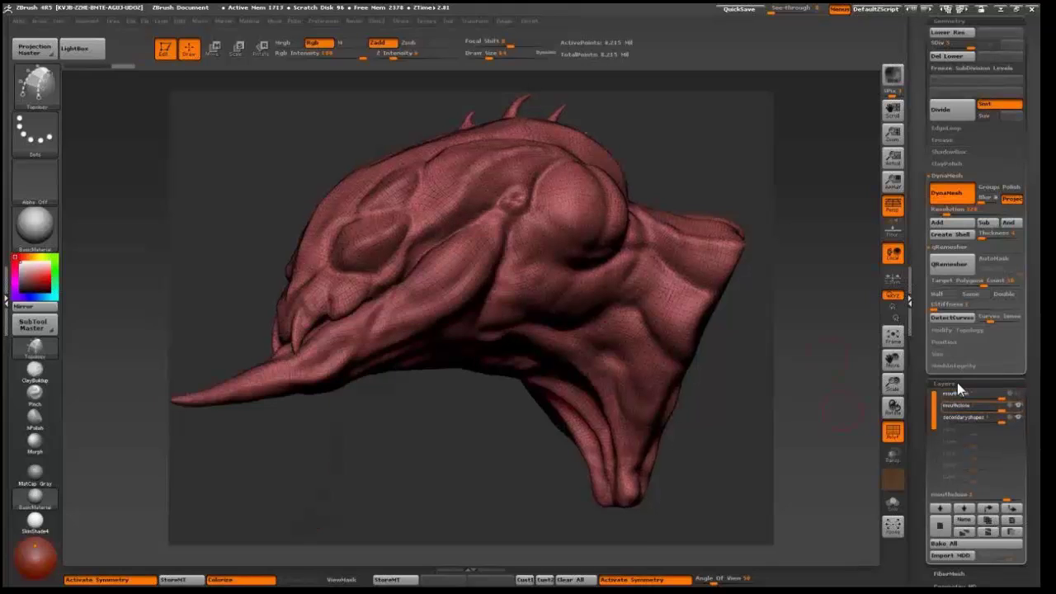
Alternate the head between the mouth-open and mouth-closed sculpt layers to compare the two jaw poses.
{"action": "left_click", "coordinate": [957, 388]}
{"action": "left_click", "coordinate": [958, 388]}
{"action": "left_click", "coordinate": [958, 390]}
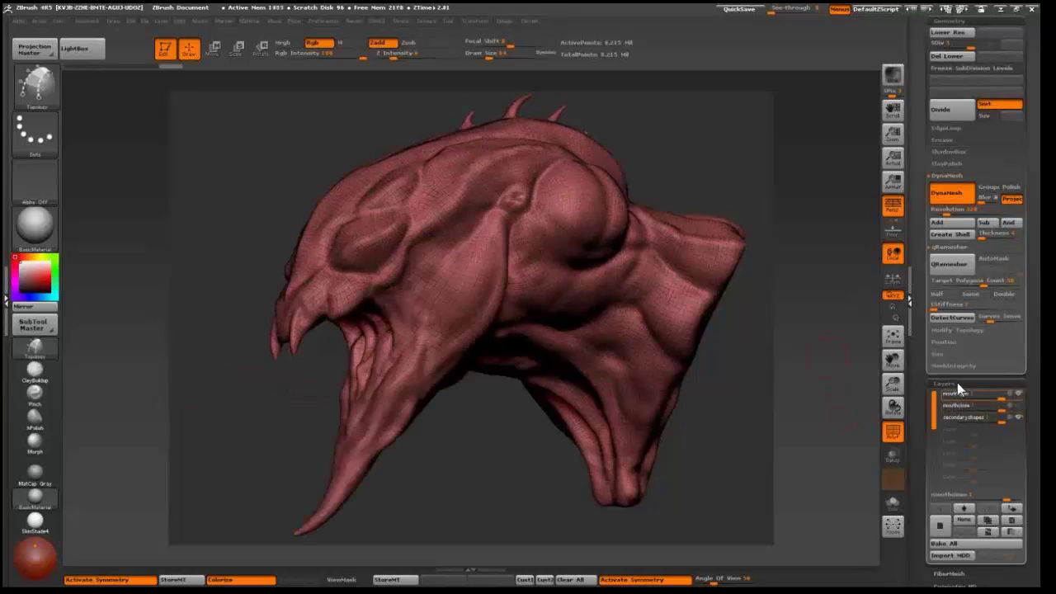
{"action": "left_click", "coordinate": [957, 388]}
{"action": "left_click", "coordinate": [958, 388]}
{"action": "left_click", "coordinate": [957, 388]}
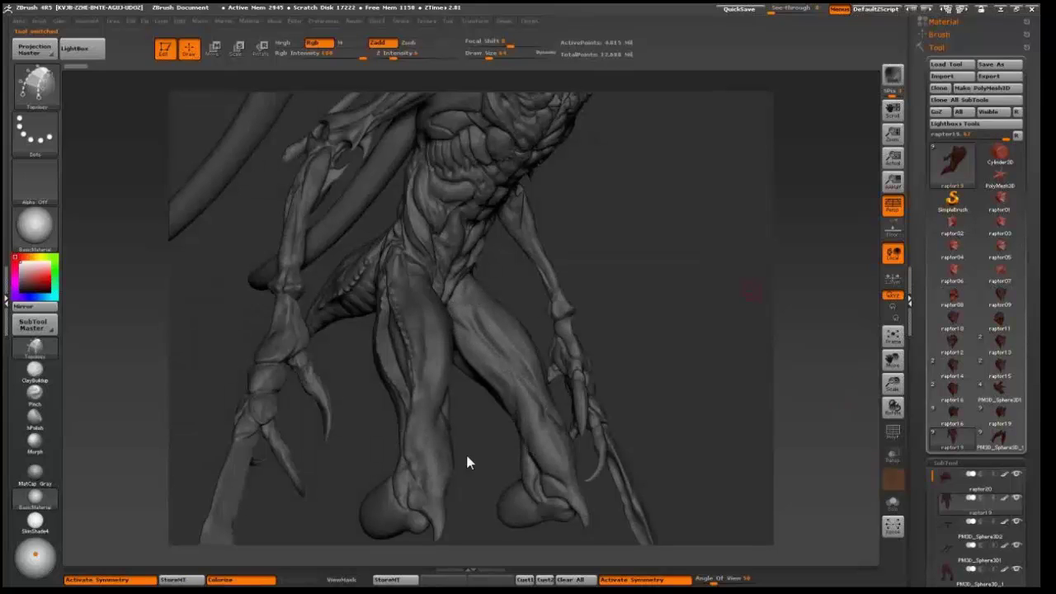
Switch the creature's subtools between lower and higher subdivision levels to compare the sculpted forms and detail.
{"action": "key", "text": "alt+Down"}
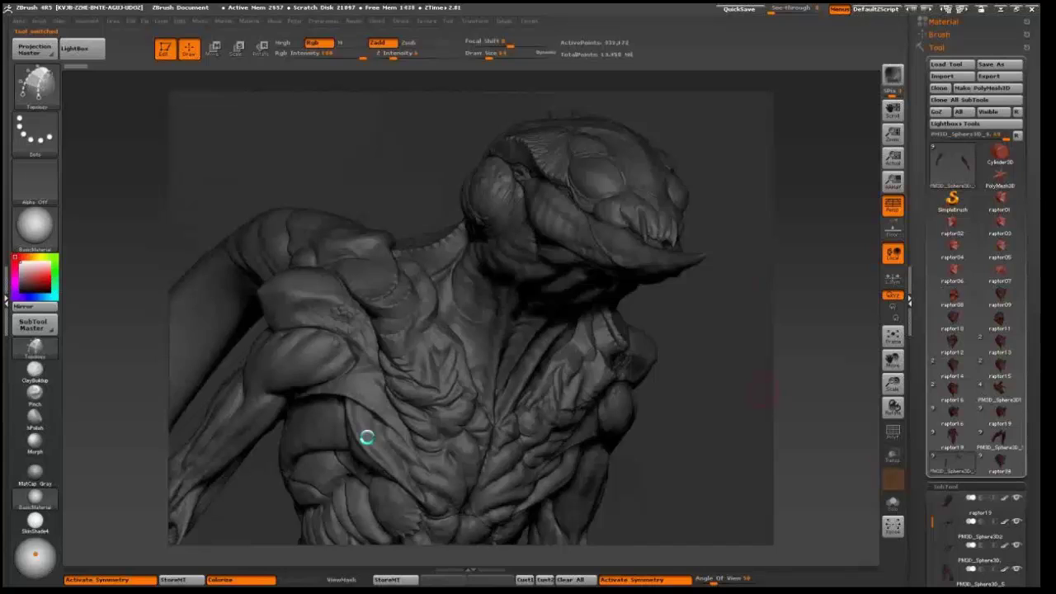
{"action": "key", "text": "d"}
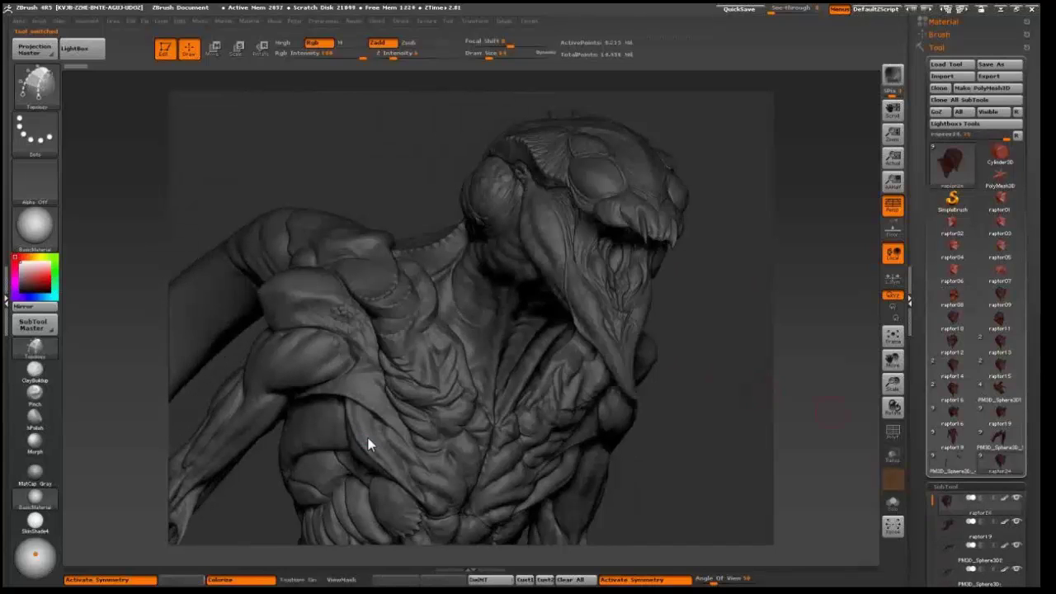
{"action": "key", "text": "shift+d"}
{"action": "key", "text": "d"}
{"action": "key", "text": "shift+d"}
{"action": "key", "text": "d"}
{"action": "key", "text": "shift+d"}
{"action": "key", "text": "d"}
{"action": "key", "text": "shift+d"}
{"action": "key", "text": "d"}
{"action": "key", "text": "shift+d"}
{"action": "key", "text": "d"}
{"action": "key", "text": "shift+d"}
{"action": "key", "text": "d"}
{"action": "key", "text": "shift+d"}
{"action": "key", "text": "d"}
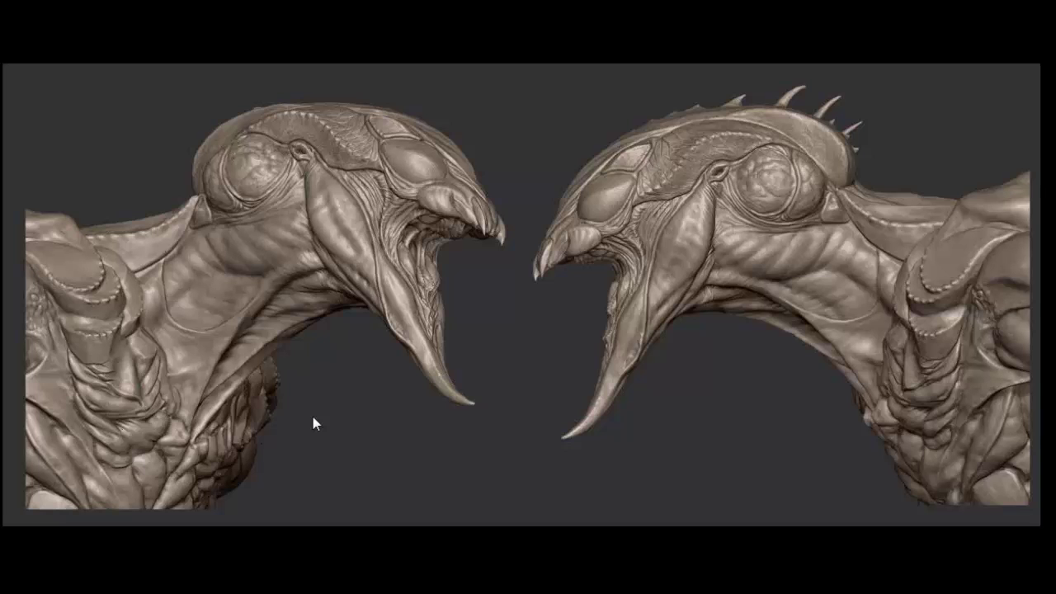
Browse the finished clay renders showing the creature's head, torso and full body from several angles.
{"action": "key", "text": "Right"}
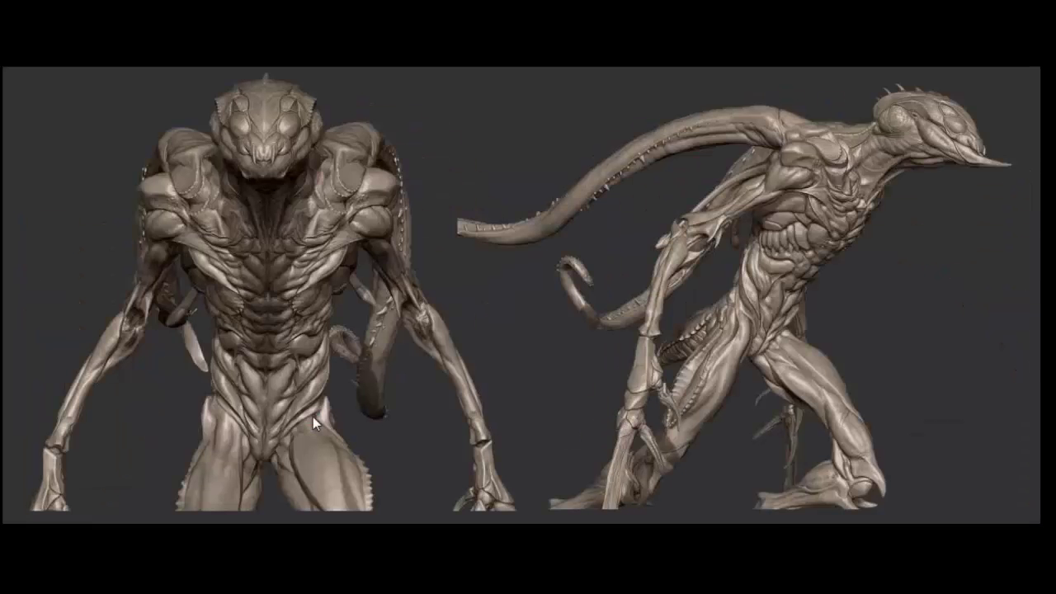
{"action": "key", "text": "Right"}
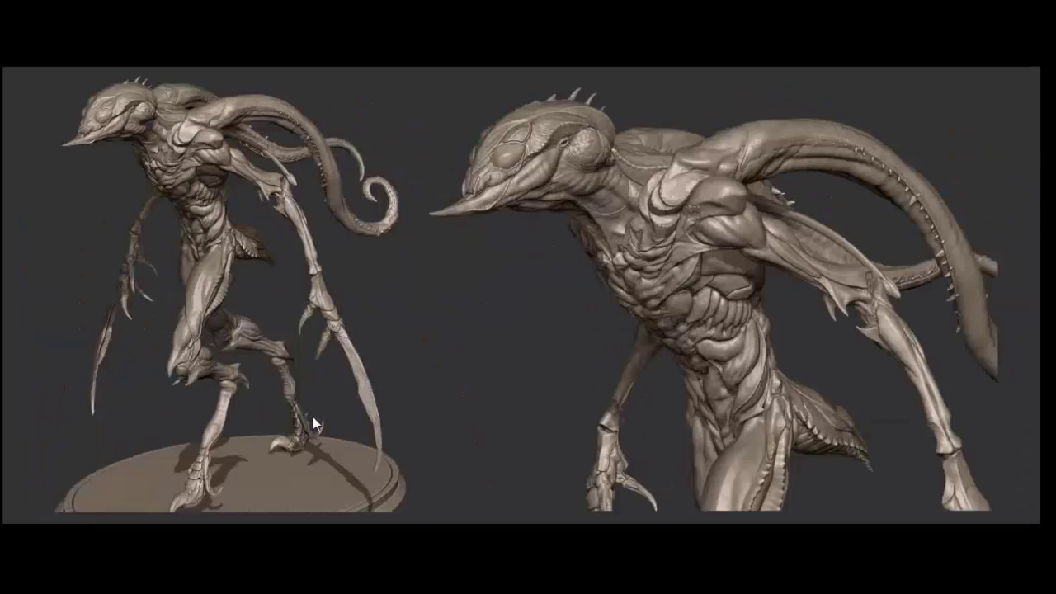
{"action": "key", "text": "Right"}
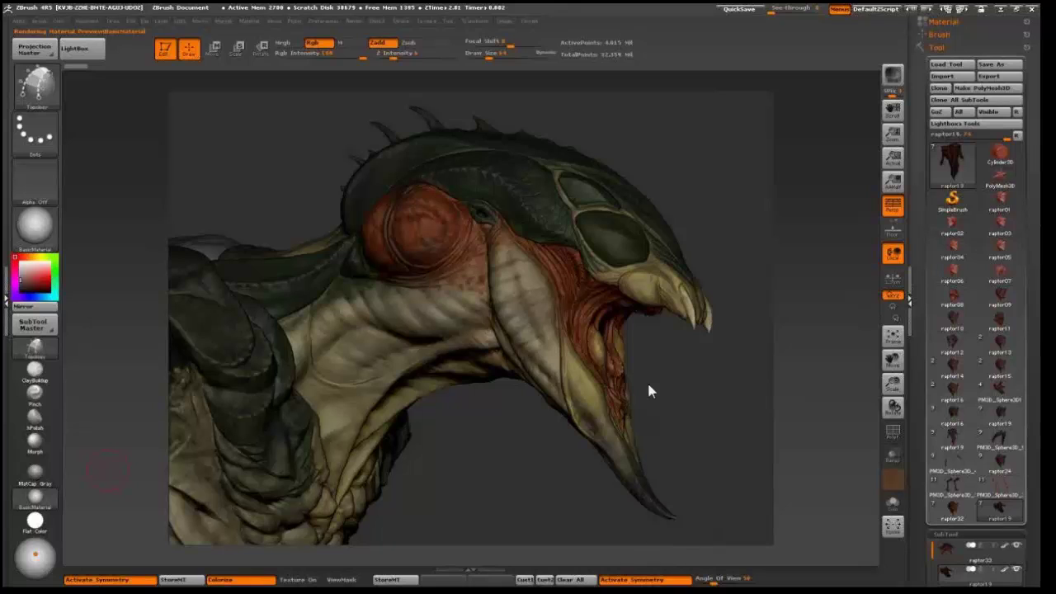
Examine the painted color textures on the creature's head, torso, legs and whole body with the Flat Color material.
{"action": "key", "text": "ctrl+1"}
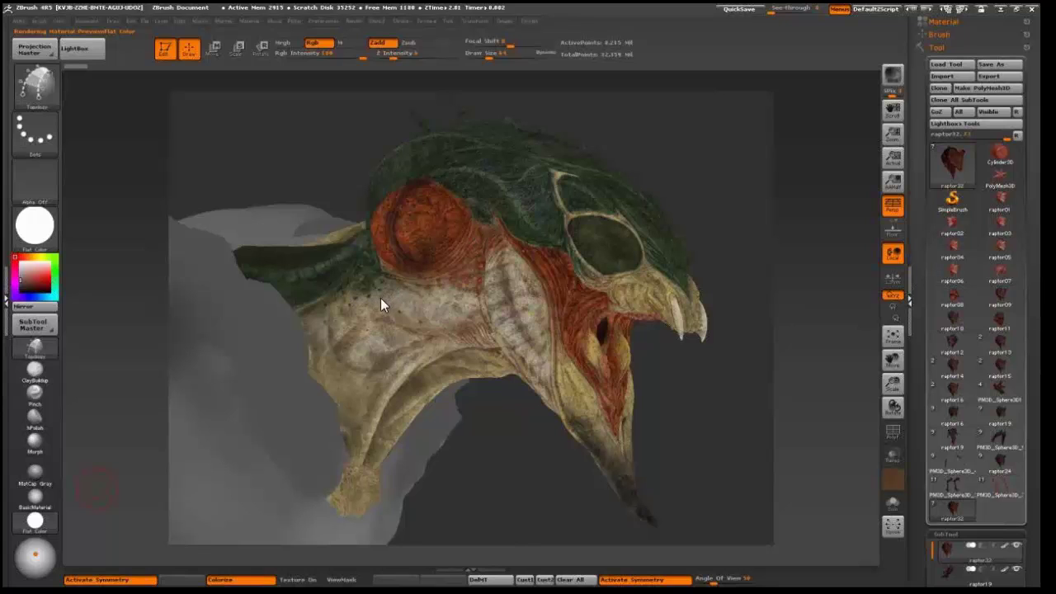
{"action": "key", "text": "f"}
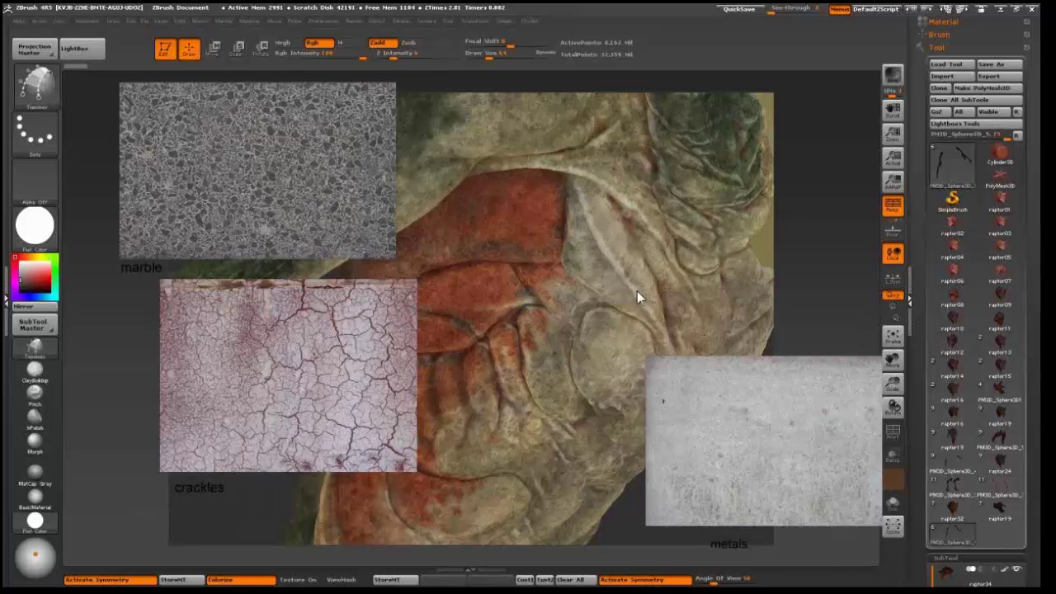
{"action": "key", "text": "shift+z"}
{"action": "key", "text": "shift+z"}
{"action": "key", "text": "shift+z"}
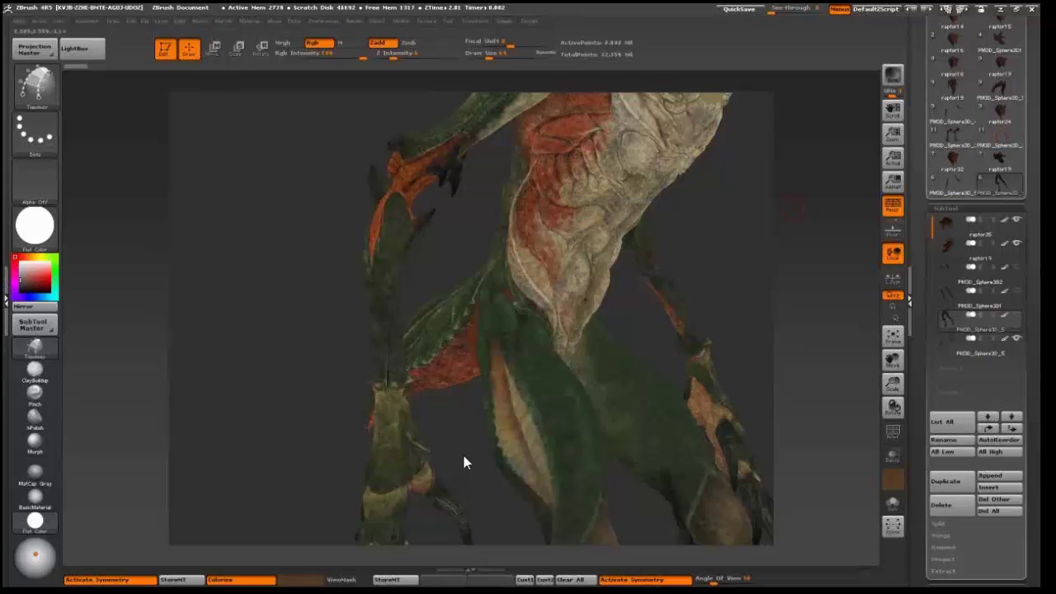
{"action": "mouse_move", "coordinate": [793, 208]}
{"action": "left_mouse_down"}
{"action": "mouse_move", "coordinate": [310, 236]}
{"action": "mouse_move", "coordinate": [758, 283]}
{"action": "left_mouse_up"}
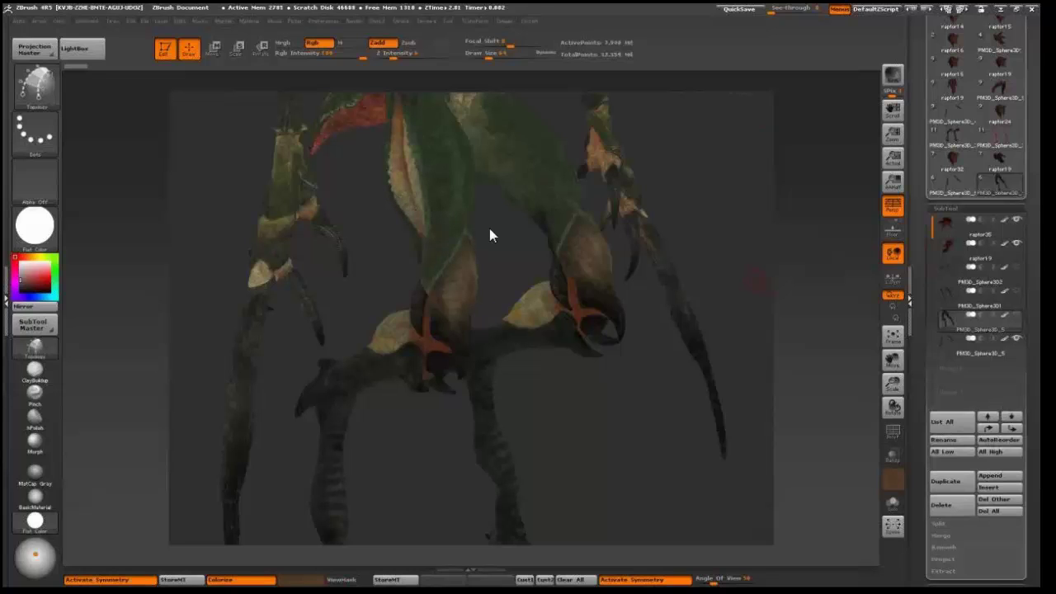
{"action": "left_click", "coordinate": [472, 275], "text": "alt"}
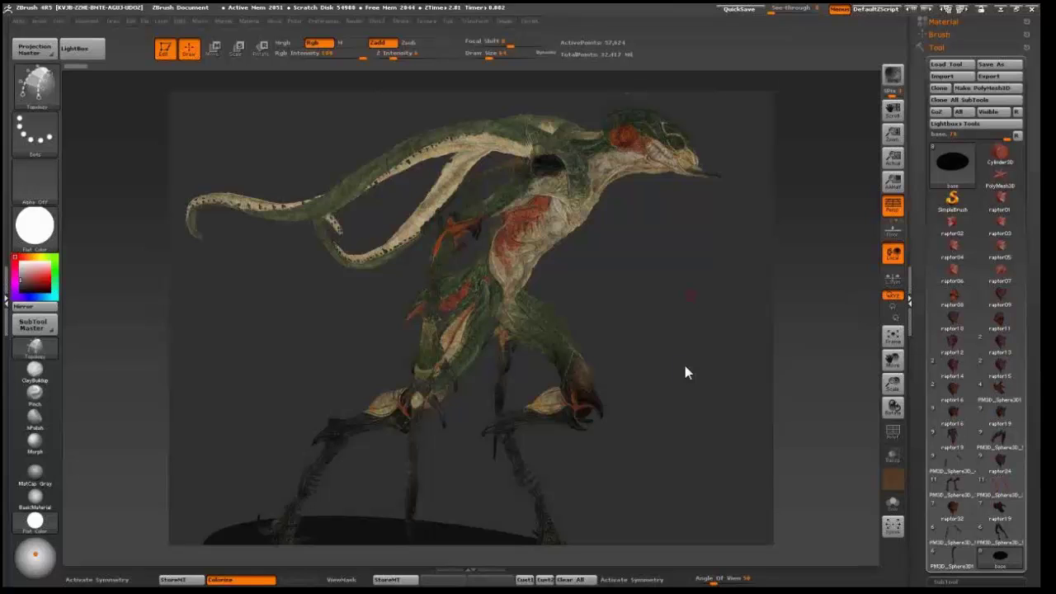
{"action": "left_click_drag", "start_coordinate": [685, 373], "coordinate": [791, 514], "text": "alt"}
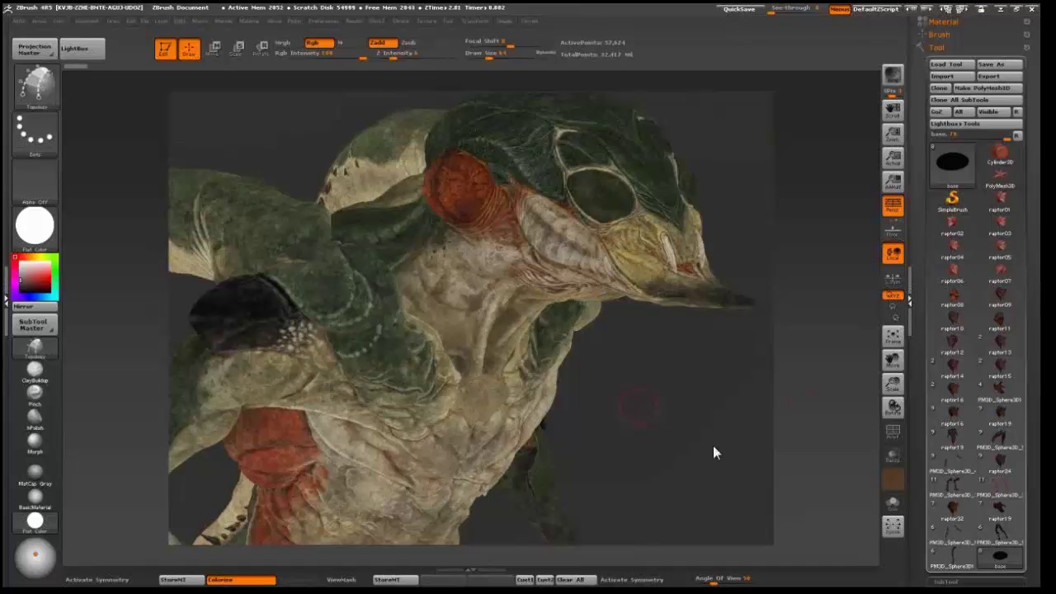
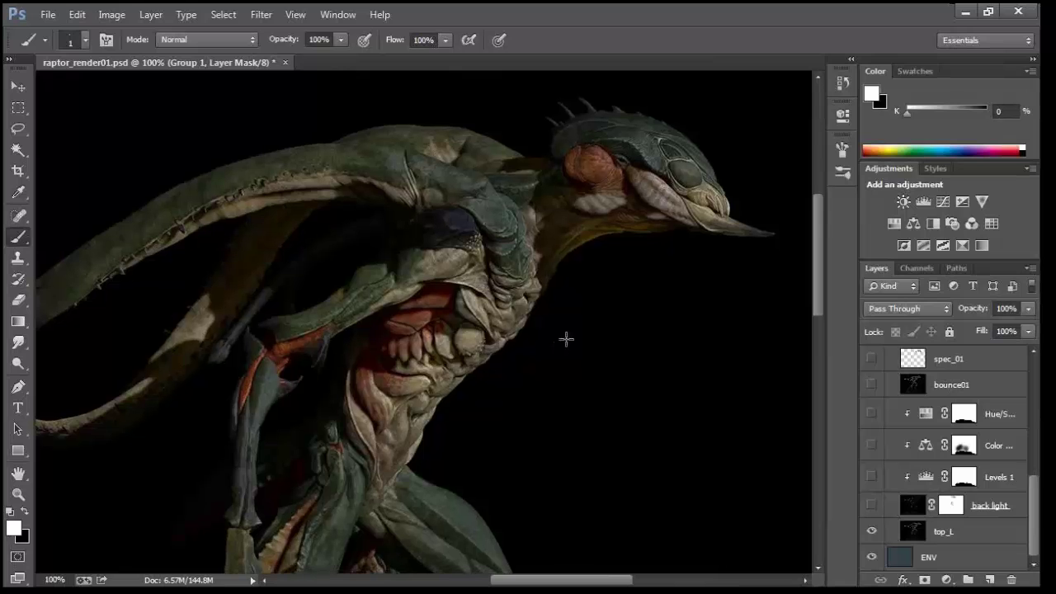
Show the back light layer in raptor_render01.psd and compare the creature with and without it.
{"action": "left_click_drag", "start_coordinate": [566, 338], "coordinate": [596, 343]}
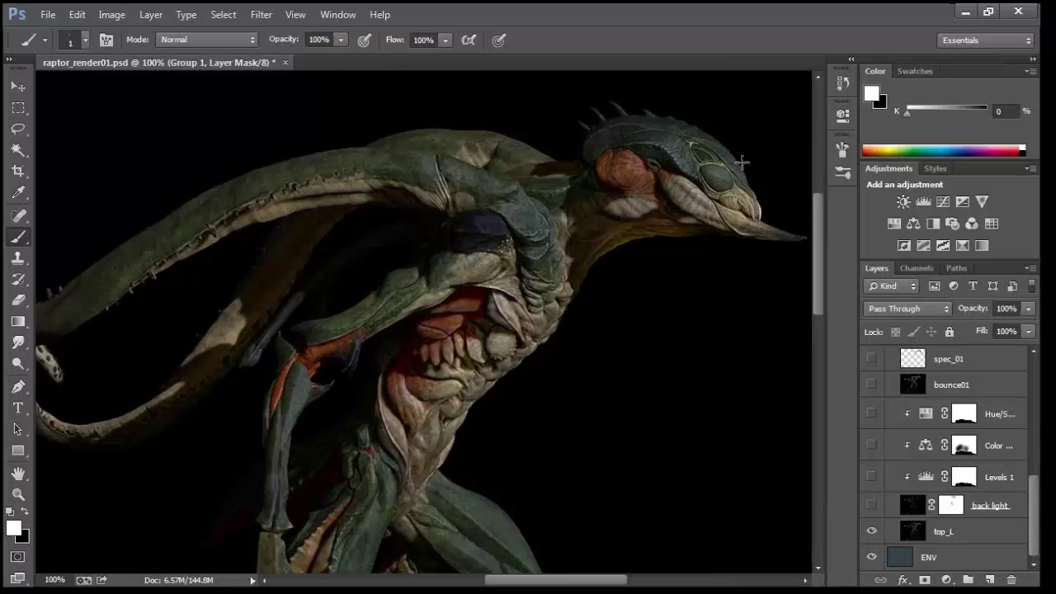
{"action": "left_click", "coordinate": [872, 505]}
{"action": "left_click", "coordinate": [872, 505]}
{"action": "left_click", "coordinate": [873, 505]}
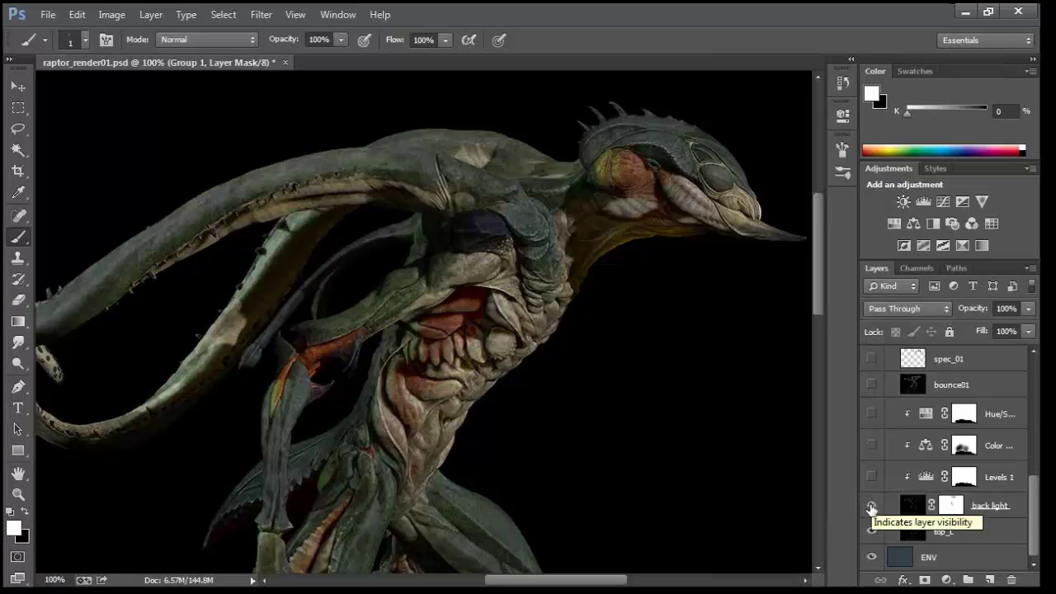
{"action": "left_click", "coordinate": [871, 506]}
{"action": "left_click", "coordinate": [872, 506]}
{"action": "left_click", "coordinate": [872, 506]}
{"action": "left_click", "coordinate": [871, 506]}
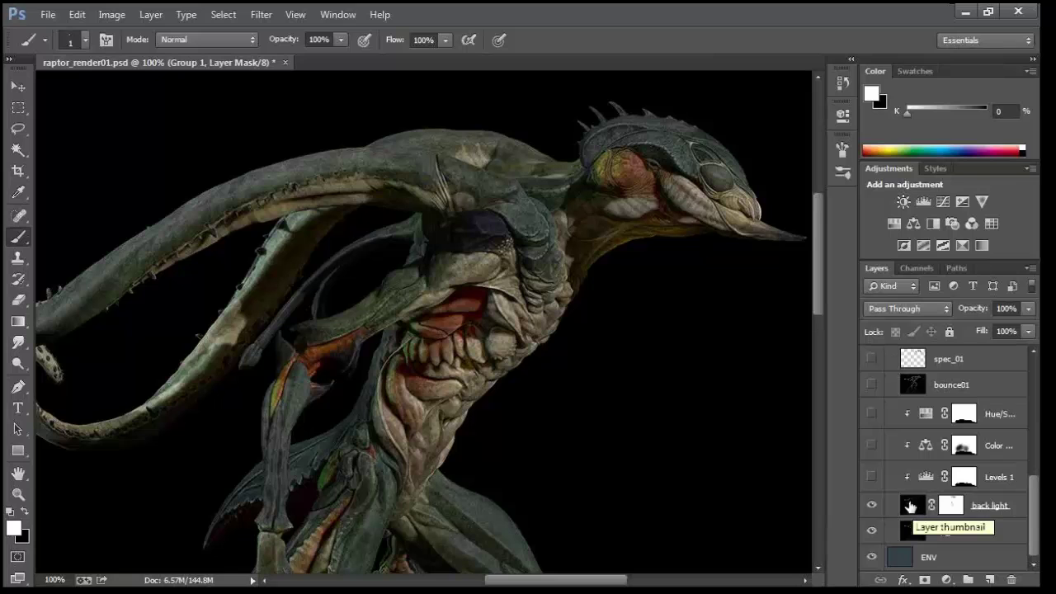
{"action": "left_click", "coordinate": [871, 505]}
{"action": "left_click", "coordinate": [872, 505]}
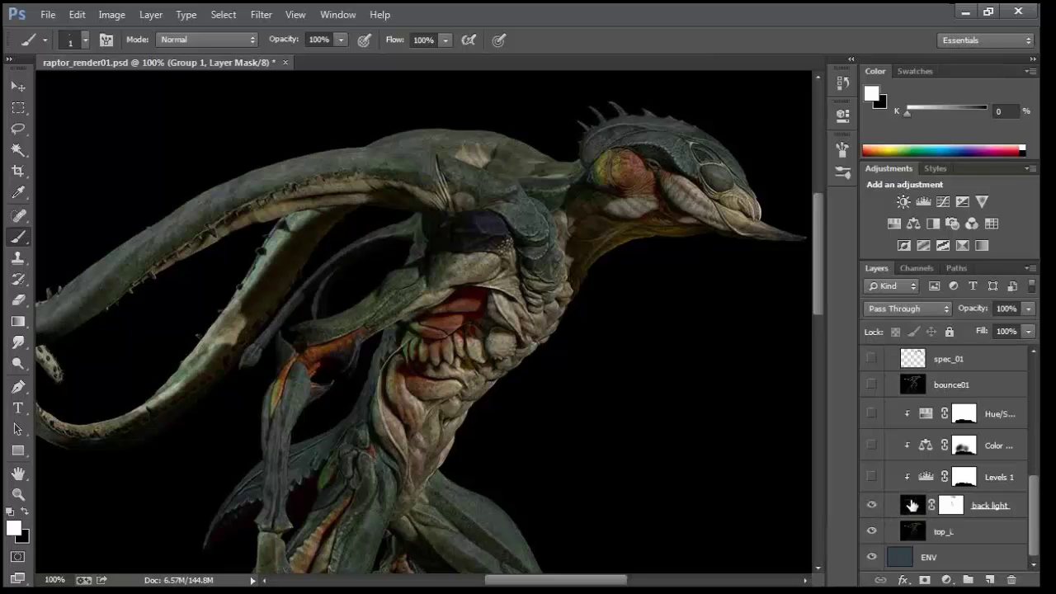
Select the back light layer and show its clipped Levels, Color Balance and Hue/Saturation adjustments, comparing the light with and without them.
{"action": "left_click", "coordinate": [912, 505]}
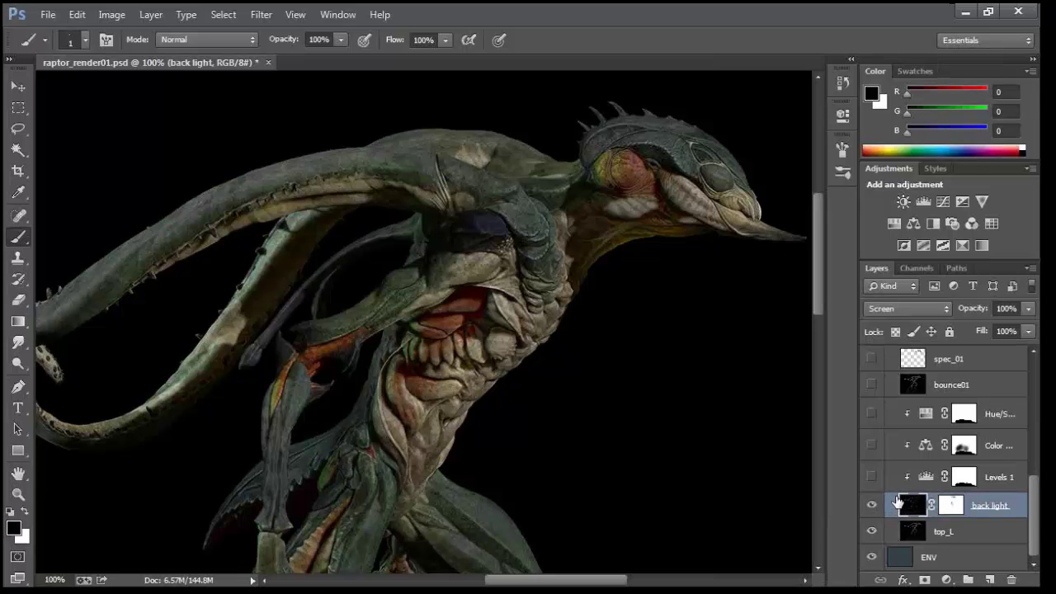
{"action": "scroll", "coordinate": [896, 501], "scroll_direction": "up", "scroll_amount": 2}
{"action": "left_click_drag", "start_coordinate": [872, 528], "coordinate": [882, 552]}
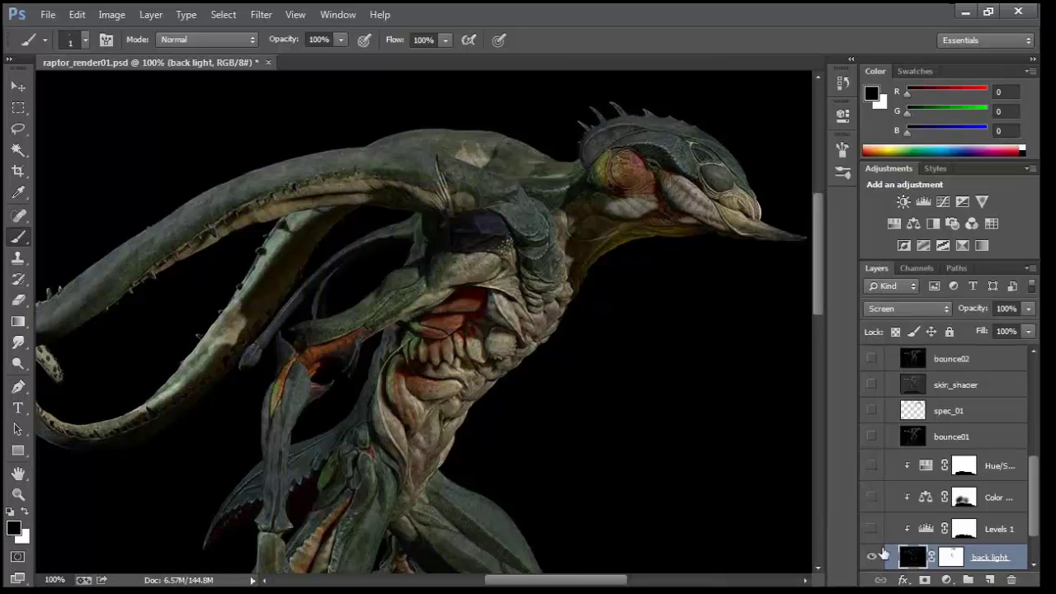
{"action": "left_click", "coordinate": [871, 468]}
{"action": "left_click", "coordinate": [871, 468]}
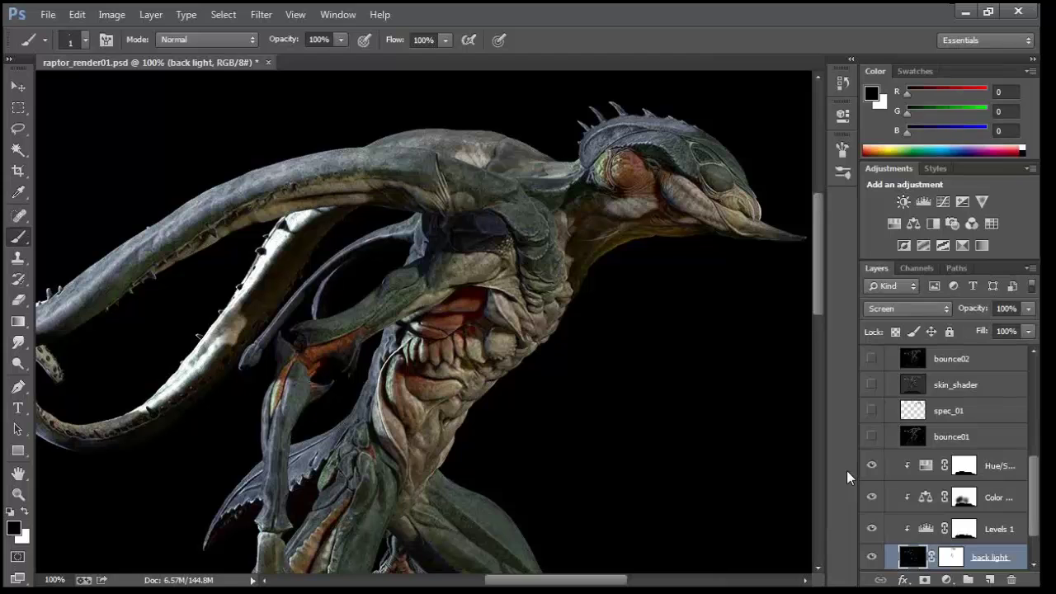
{"action": "left_click_drag", "start_coordinate": [871, 529], "coordinate": [872, 471]}
{"action": "left_click_drag", "start_coordinate": [871, 528], "coordinate": [872, 468]}
Toggle the Color Balance and Hue/Saturation adjustments individually to compare their effects on the back light.
{"action": "left_click", "coordinate": [872, 497]}
{"action": "left_click", "coordinate": [873, 498]}
{"action": "left_click", "coordinate": [872, 498]}
{"action": "left_click", "coordinate": [873, 497]}
{"action": "left_click", "coordinate": [873, 498]}
{"action": "left_click", "coordinate": [872, 498]}
{"action": "left_click", "coordinate": [872, 467]}
{"action": "left_click", "coordinate": [872, 468]}
Show the bounce01 layer and compare the creature with and without its bounce lighting.
{"action": "scroll", "coordinate": [877, 525], "scroll_direction": "up", "scroll_amount": 2}
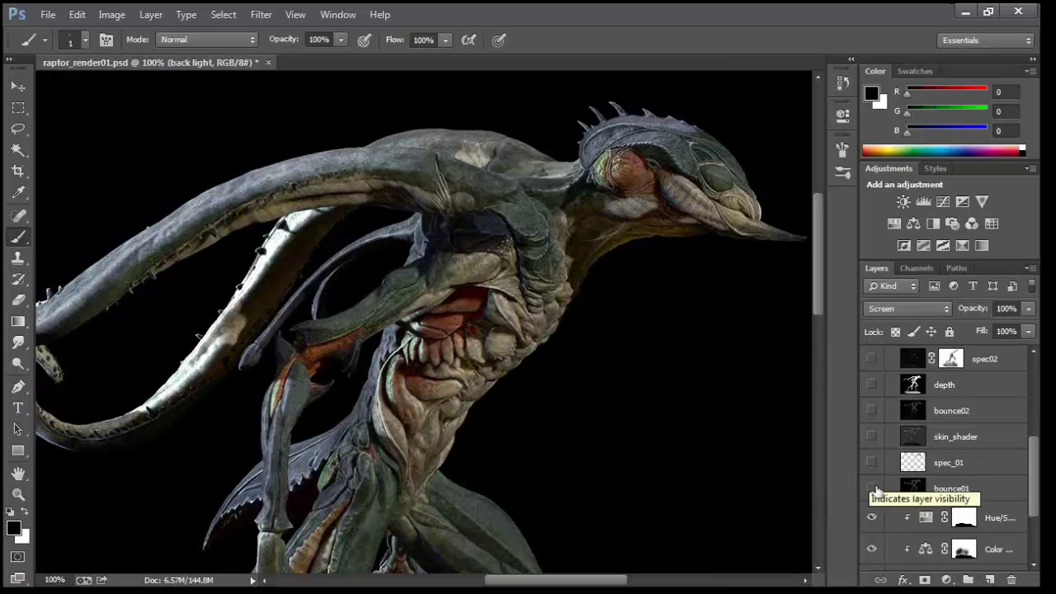
{"action": "left_click", "coordinate": [871, 491]}
{"action": "left_click", "coordinate": [871, 490]}
{"action": "left_click", "coordinate": [871, 491]}
{"action": "left_click", "coordinate": [871, 490]}
{"action": "left_click", "coordinate": [871, 490]}
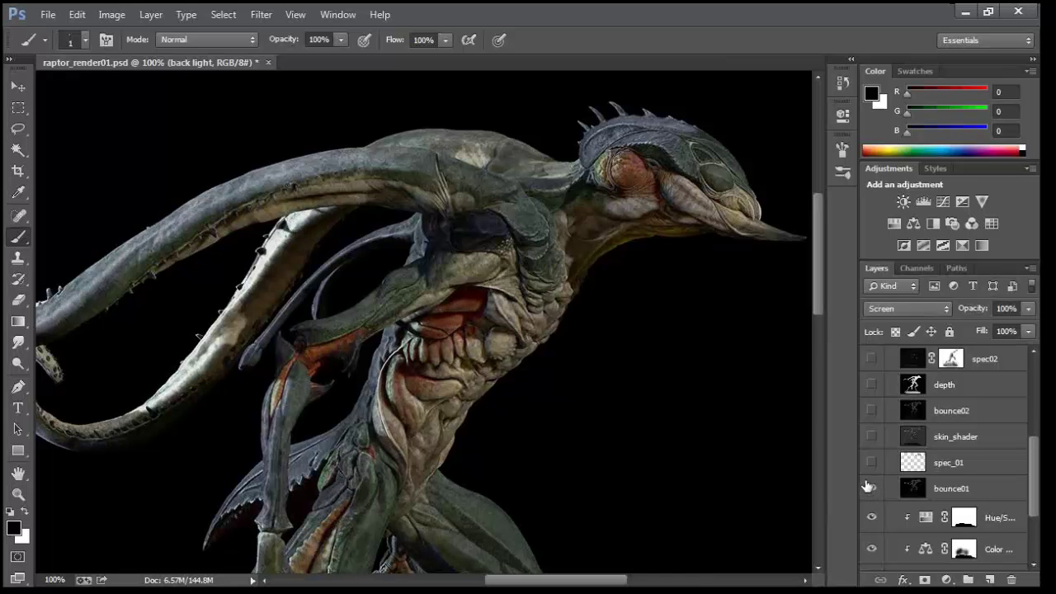
{"action": "left_click", "coordinate": [873, 491]}
{"action": "left_click", "coordinate": [872, 491]}
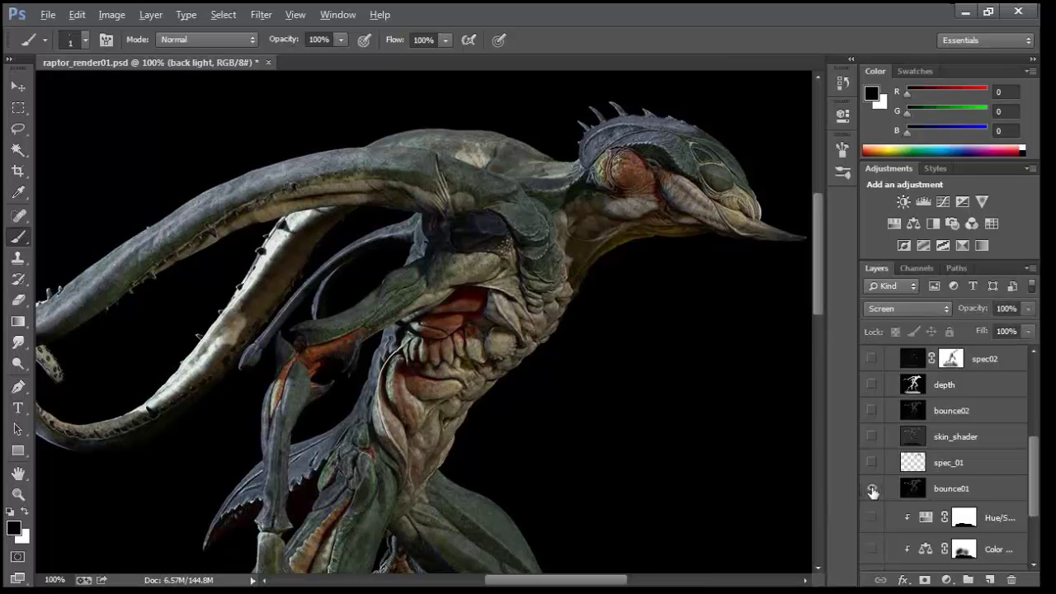
{"action": "left_click", "coordinate": [873, 491]}
Preview bounce01 at full opacity, set its opacity to 26%, and compare the image with and without the layer.
{"action": "left_click", "coordinate": [959, 489]}
{"action": "left_click", "coordinate": [1029, 309]}
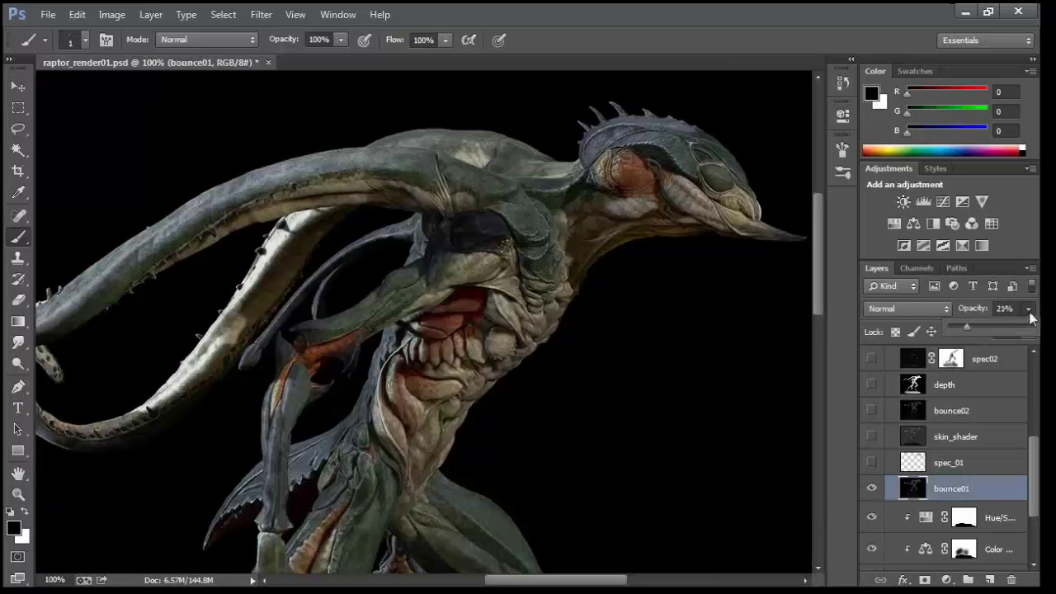
{"action": "left_click_drag", "start_coordinate": [996, 331], "coordinate": [1038, 327]}
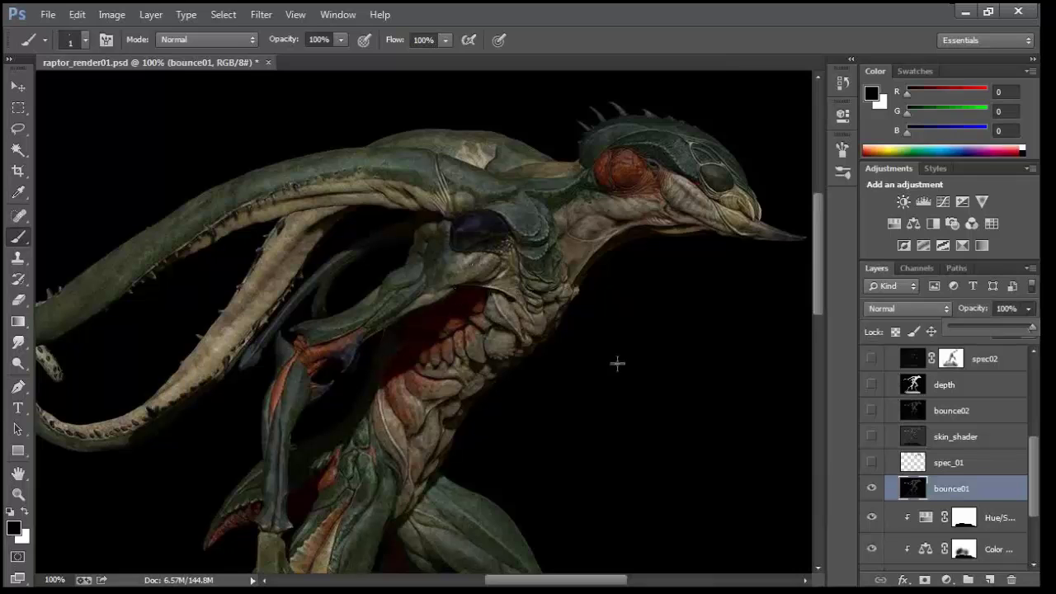
{"action": "left_click_drag", "start_coordinate": [1032, 328], "coordinate": [975, 331]}
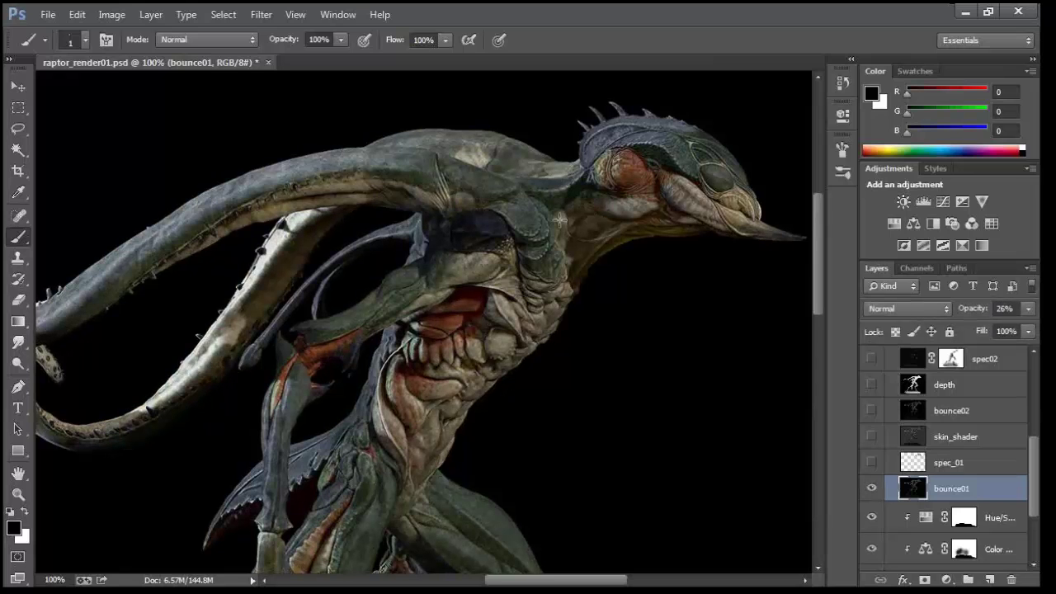
{"action": "left_click", "coordinate": [872, 489]}
{"action": "left_click", "coordinate": [873, 489]}
{"action": "left_click", "coordinate": [873, 489]}
{"action": "left_click", "coordinate": [872, 489]}
Show and select the spec_01 layer, comparing the creature with and without its specular highlights.
{"action": "left_click", "coordinate": [872, 464]}
{"action": "left_click", "coordinate": [871, 464]}
{"action": "left_click", "coordinate": [872, 464]}
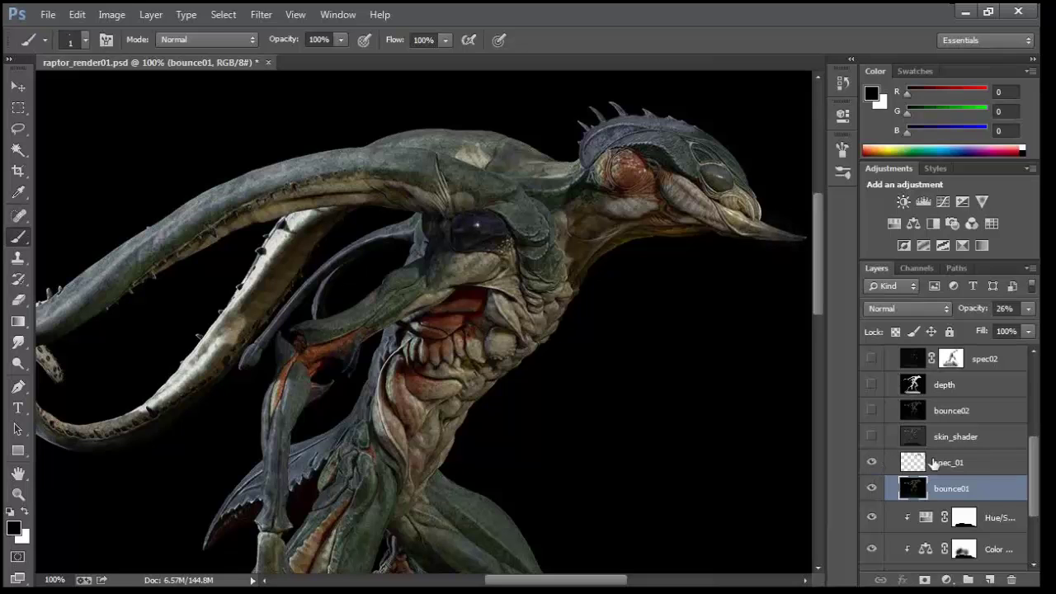
{"action": "left_click", "coordinate": [934, 464]}
{"action": "left_click", "coordinate": [872, 463]}
{"action": "left_click", "coordinate": [873, 463]}
{"action": "left_click", "coordinate": [873, 463]}
{"action": "left_click", "coordinate": [872, 463]}
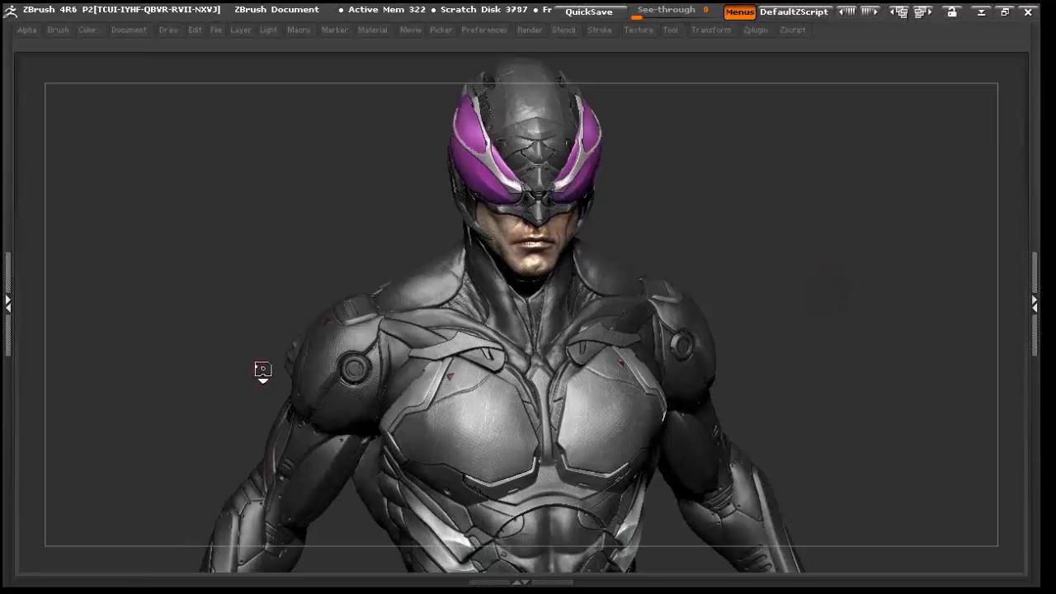
Switch to ZBrush, reveal the full interface for the armored character, and choose the ReflectedMap material.
{"action": "key", "text": "Tab"}
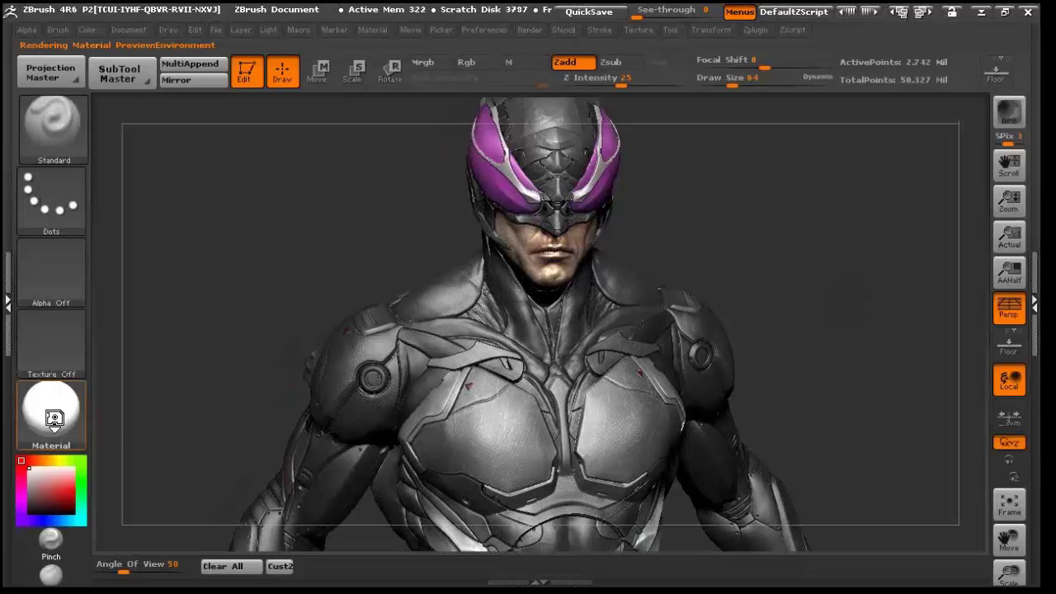
{"action": "left_click", "coordinate": [54, 418]}
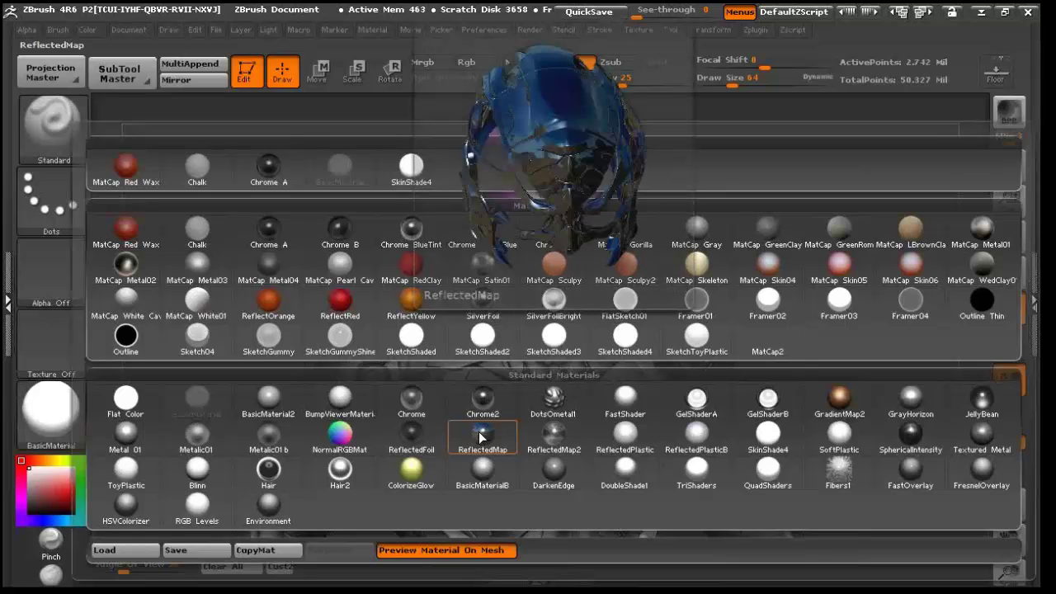
{"action": "left_click", "coordinate": [479, 436]}
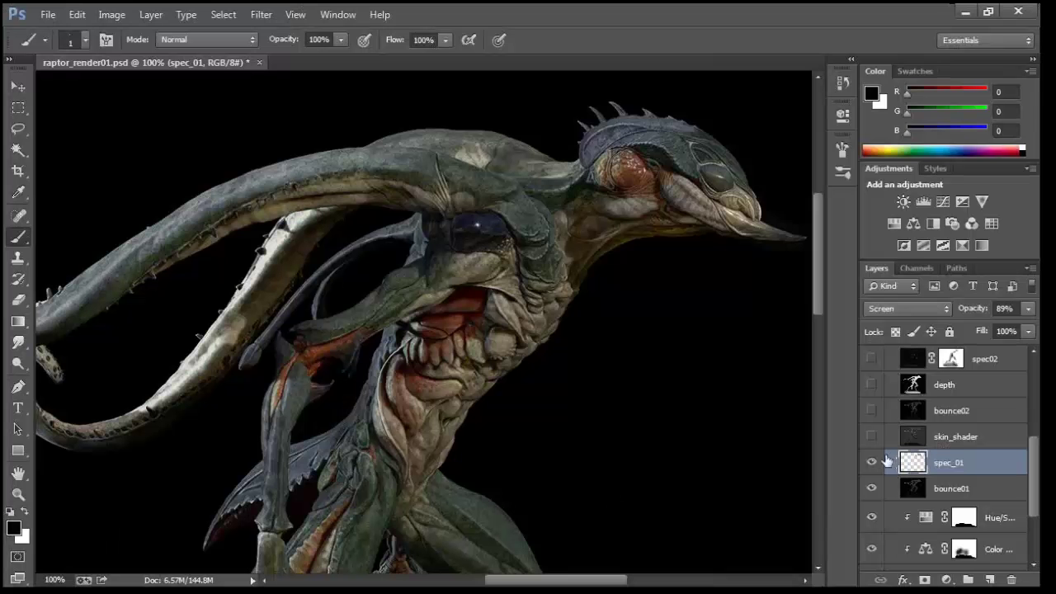
Return to Photoshop and toggle the spec_01 layer's visibility to review its contribution to the render.
{"action": "left_click", "coordinate": [872, 465]}
{"action": "left_click", "coordinate": [872, 466]}
{"action": "left_click", "coordinate": [874, 465]}
{"action": "left_click", "coordinate": [873, 464]}
Show the skin_shader layer, compare the render with and without it, and select that layer.
{"action": "scroll", "coordinate": [875, 465], "scroll_direction": "up", "scroll_amount": 2}
{"action": "left_click", "coordinate": [871, 490]}
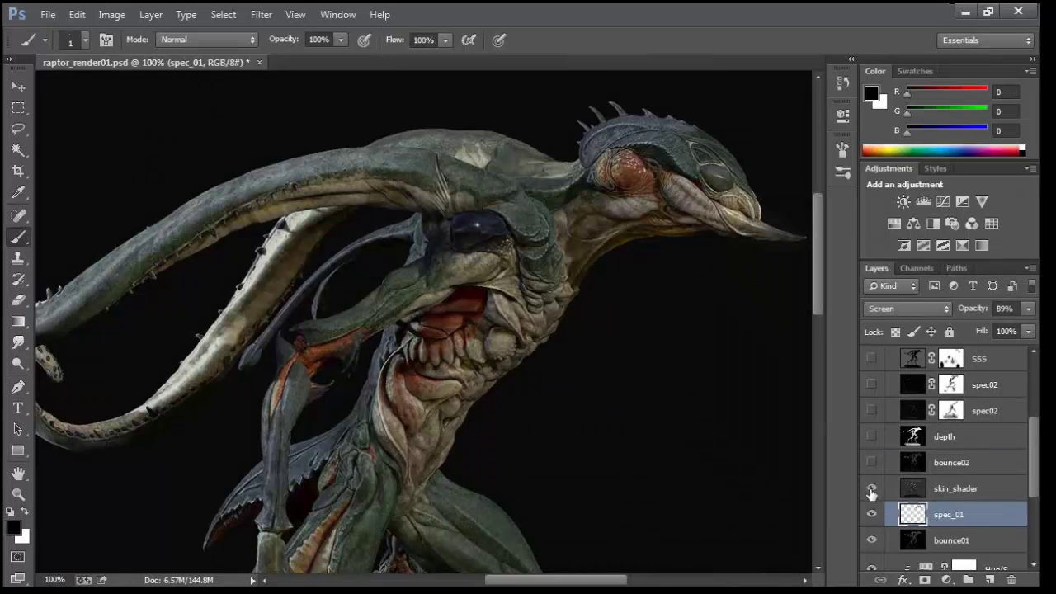
{"action": "left_click", "coordinate": [872, 491]}
{"action": "left_click", "coordinate": [871, 490]}
{"action": "left_click", "coordinate": [878, 491]}
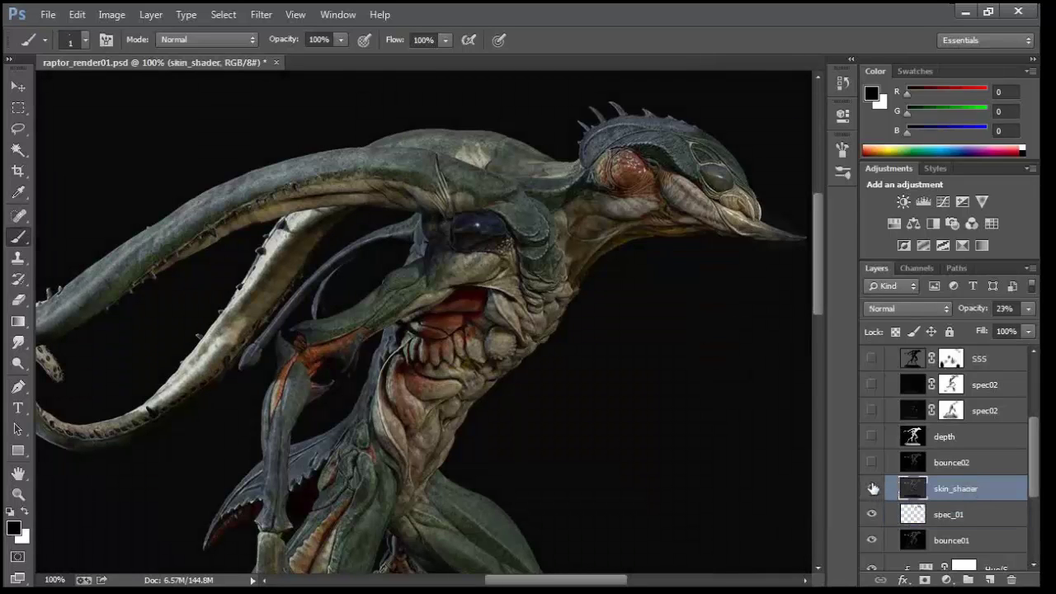
Set the skin_shader layer's opacity to 30% and compare the render with and without the layer.
{"action": "left_click", "coordinate": [1029, 311]}
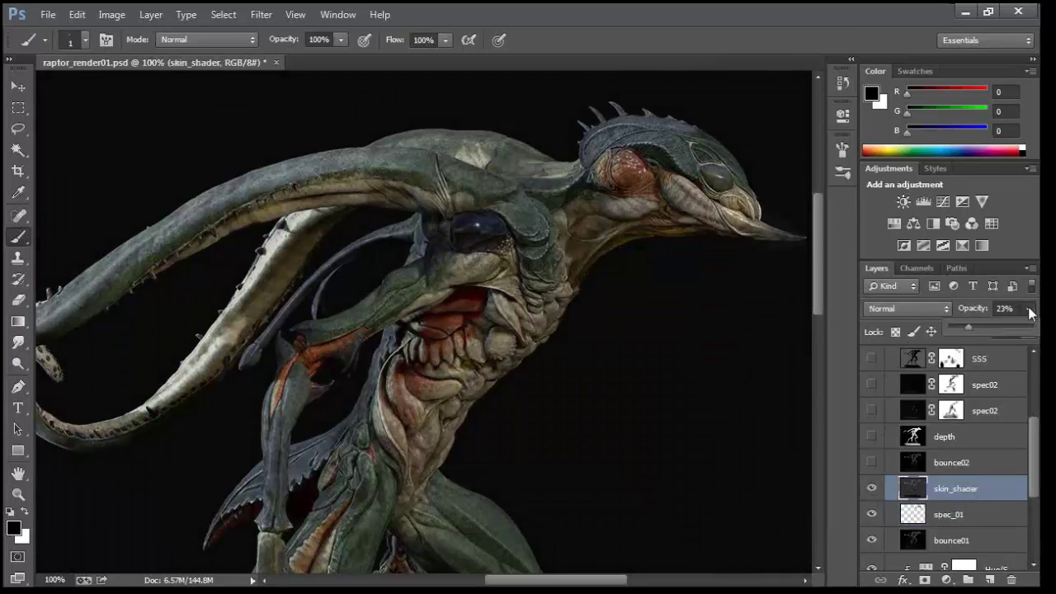
{"action": "mouse_move", "coordinate": [970, 329]}
{"action": "left_mouse_down"}
{"action": "mouse_move", "coordinate": [1038, 333]}
{"action": "mouse_move", "coordinate": [984, 332]}
{"action": "left_mouse_up"}
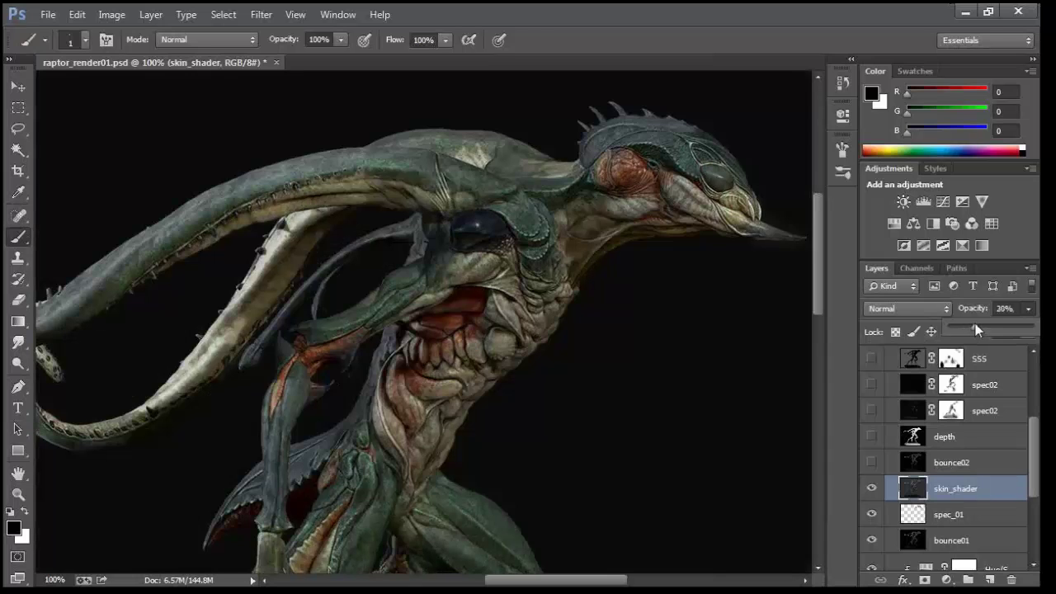
{"action": "left_click_drag", "start_coordinate": [976, 323], "coordinate": [980, 324]}
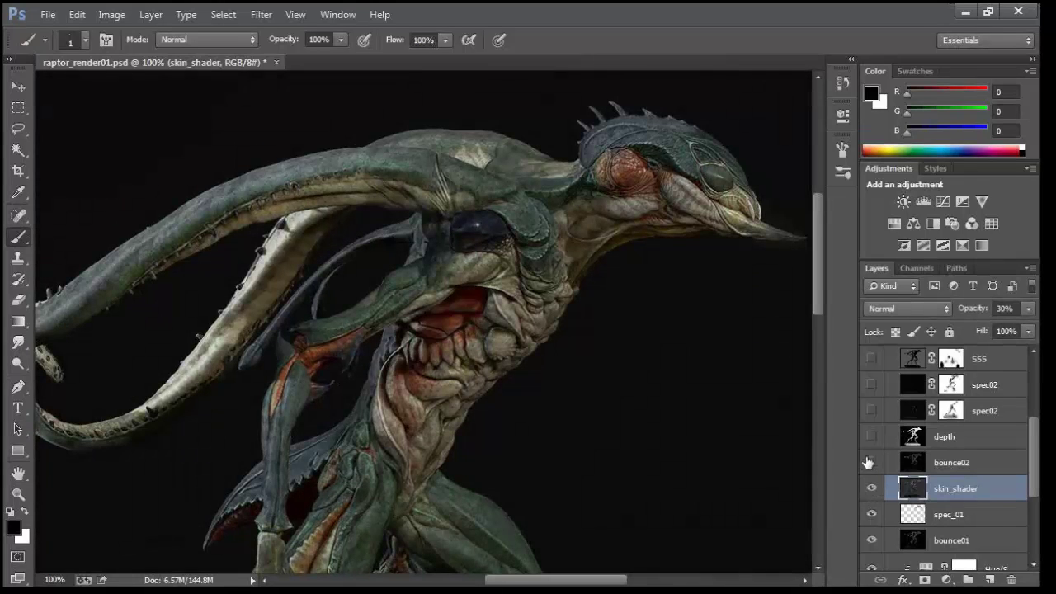
{"action": "left_click", "coordinate": [869, 490]}
{"action": "left_click", "coordinate": [871, 490]}
Show and select the bounce02 layer, toggling its visibility repeatedly to compare the bounce light on the creature.
{"action": "left_click", "coordinate": [873, 463]}
{"action": "left_click", "coordinate": [873, 465]}
{"action": "left_click", "coordinate": [879, 464]}
{"action": "left_click", "coordinate": [874, 464]}
{"action": "left_click", "coordinate": [875, 465]}
{"action": "left_click", "coordinate": [873, 465]}
{"action": "left_click", "coordinate": [873, 465]}
{"action": "left_click", "coordinate": [873, 464]}
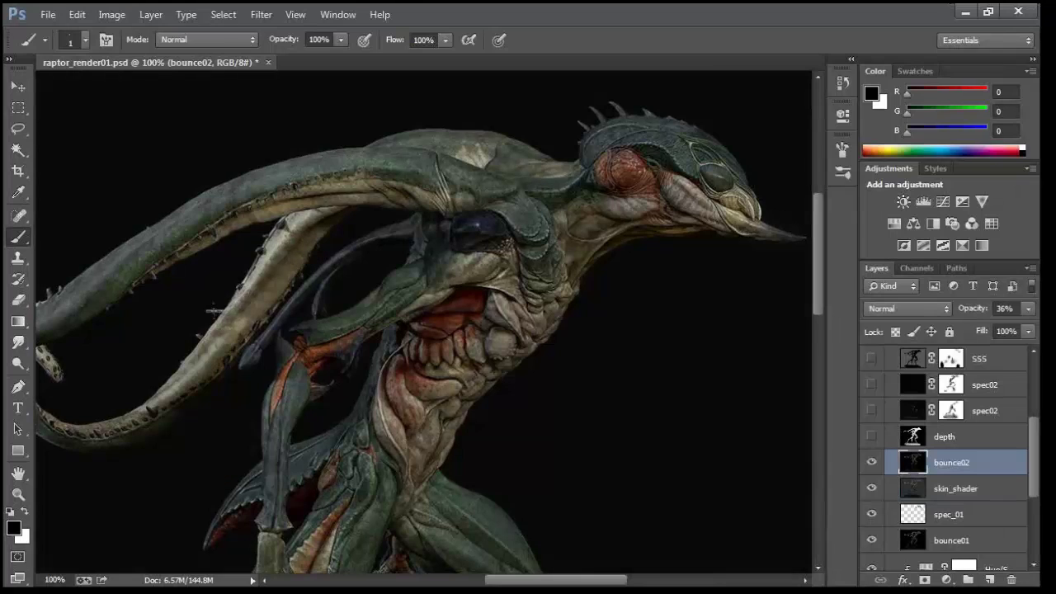
{"action": "left_click", "coordinate": [873, 463]}
{"action": "left_click", "coordinate": [873, 463]}
{"action": "left_click", "coordinate": [873, 463]}
{"action": "left_click", "coordinate": [873, 463]}
{"action": "left_click", "coordinate": [874, 463]}
{"action": "left_click", "coordinate": [873, 463]}
Show the depth layer and the spec02 layer directly above it, comparing the render with and without that specular pass.
{"action": "left_click", "coordinate": [871, 436]}
{"action": "scroll", "coordinate": [873, 489], "scroll_direction": "up", "scroll_amount": 2}
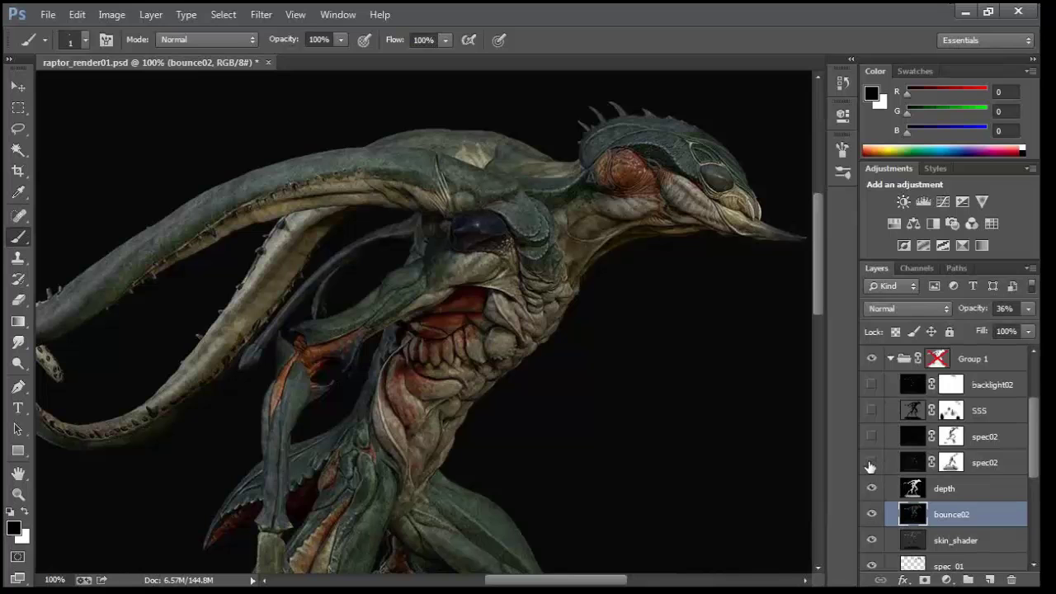
{"action": "left_click", "coordinate": [871, 463]}
{"action": "left_click", "coordinate": [871, 463]}
{"action": "left_click", "coordinate": [871, 463]}
{"action": "left_click", "coordinate": [872, 463]}
{"action": "left_click", "coordinate": [872, 463]}
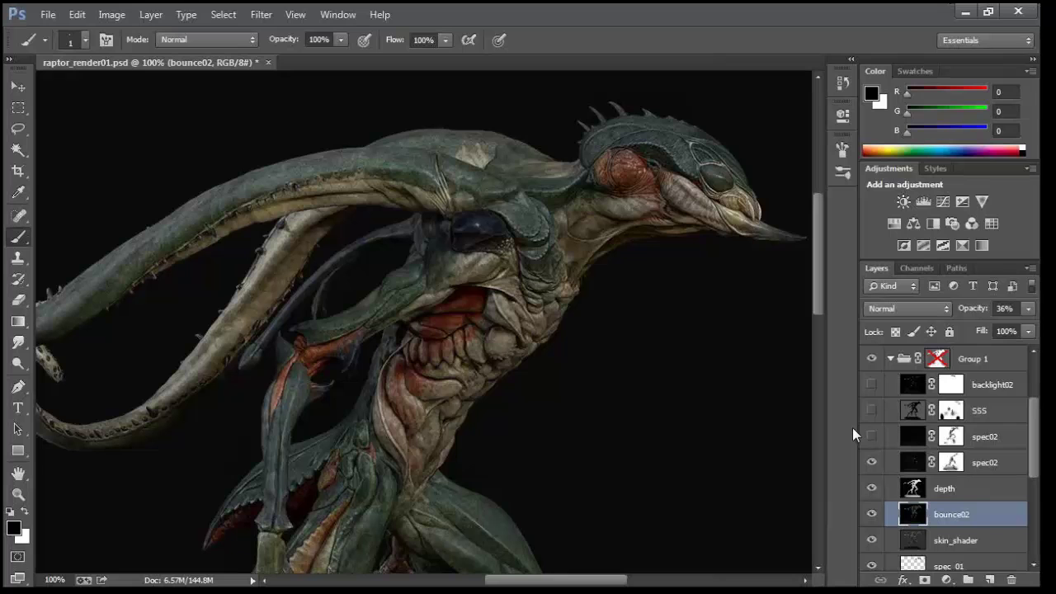
{"action": "left_click", "coordinate": [872, 463]}
{"action": "left_click", "coordinate": [872, 463]}
{"action": "left_click", "coordinate": [872, 463]}
{"action": "left_click", "coordinate": [872, 463]}
{"action": "left_click", "coordinate": [872, 463]}
Show the upper spec02 layer and compare its highlights on the shoulder and neck at 200% magnification.
{"action": "left_click", "coordinate": [873, 437]}
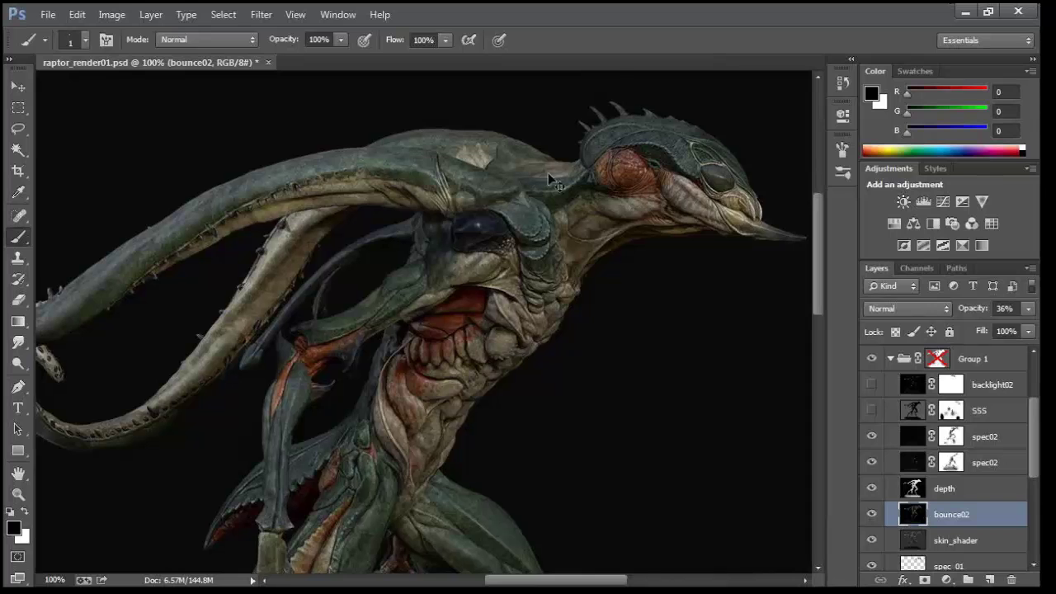
{"action": "scroll", "coordinate": [548, 173], "scroll_direction": "up", "scroll_amount": 3, "text": "alt"}
{"action": "scroll", "coordinate": [548, 173], "scroll_direction": "down", "scroll_amount": 1, "text": "alt"}
{"action": "left_click", "coordinate": [873, 437]}
{"action": "left_click", "coordinate": [872, 437]}
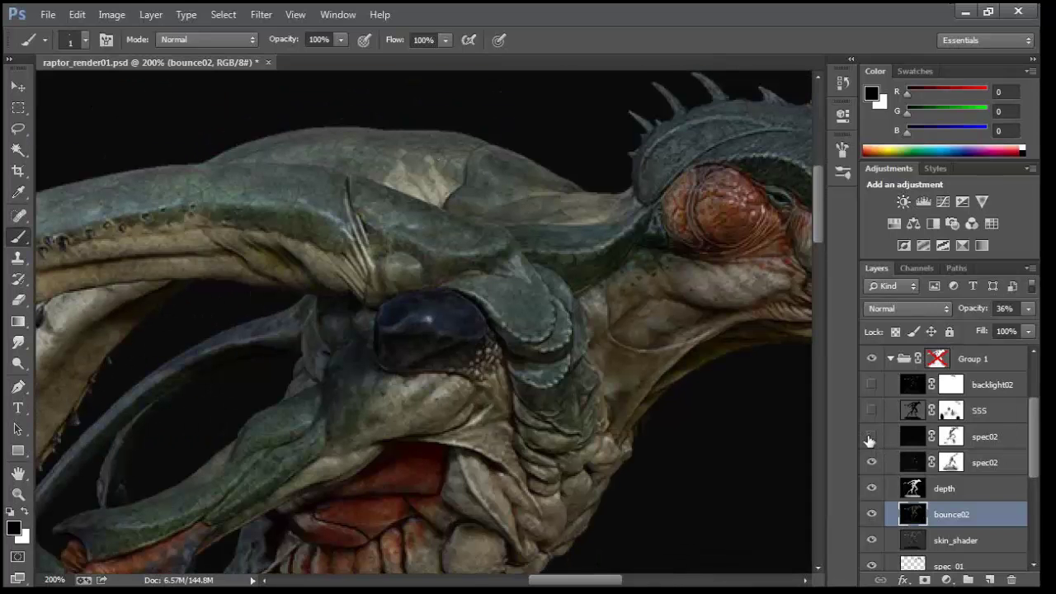
{"action": "left_click", "coordinate": [870, 437]}
{"action": "left_click", "coordinate": [870, 437]}
{"action": "left_click", "coordinate": [870, 437]}
{"action": "left_click", "coordinate": [870, 437]}
{"action": "left_click", "coordinate": [870, 437]}
{"action": "left_click", "coordinate": [869, 438]}
{"action": "left_click", "coordinate": [869, 437]}
{"action": "left_click", "coordinate": [870, 438]}
Show the SSS layer and compare its subsurface effect on the creature's tentacles.
{"action": "scroll", "coordinate": [719, 439], "scroll_direction": "down", "scroll_amount": 1, "text": "alt"}
{"action": "scroll", "coordinate": [718, 438], "scroll_direction": "down", "scroll_amount": 2}
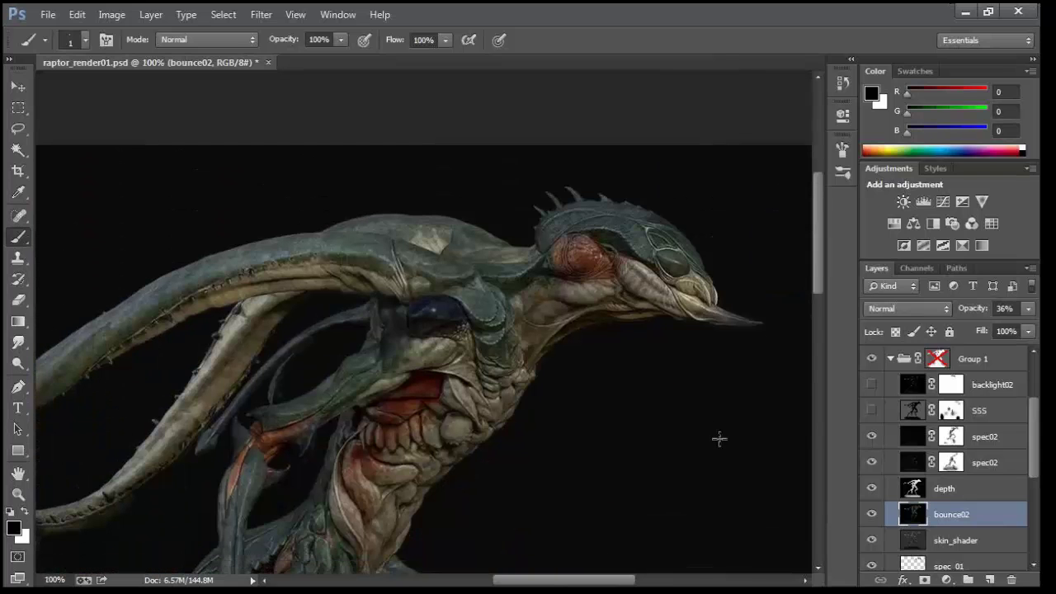
{"action": "scroll", "coordinate": [718, 436], "scroll_direction": "down", "scroll_amount": 1}
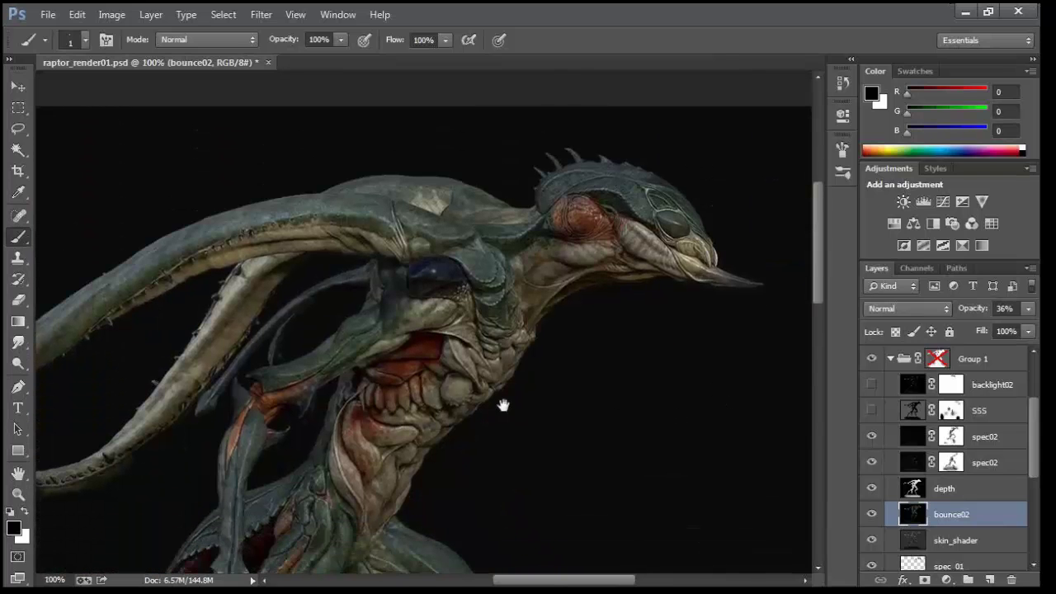
{"action": "left_click_drag", "start_coordinate": [515, 403], "coordinate": [624, 377]}
{"action": "left_click_drag", "start_coordinate": [531, 405], "coordinate": [619, 397]}
{"action": "left_click", "coordinate": [872, 411]}
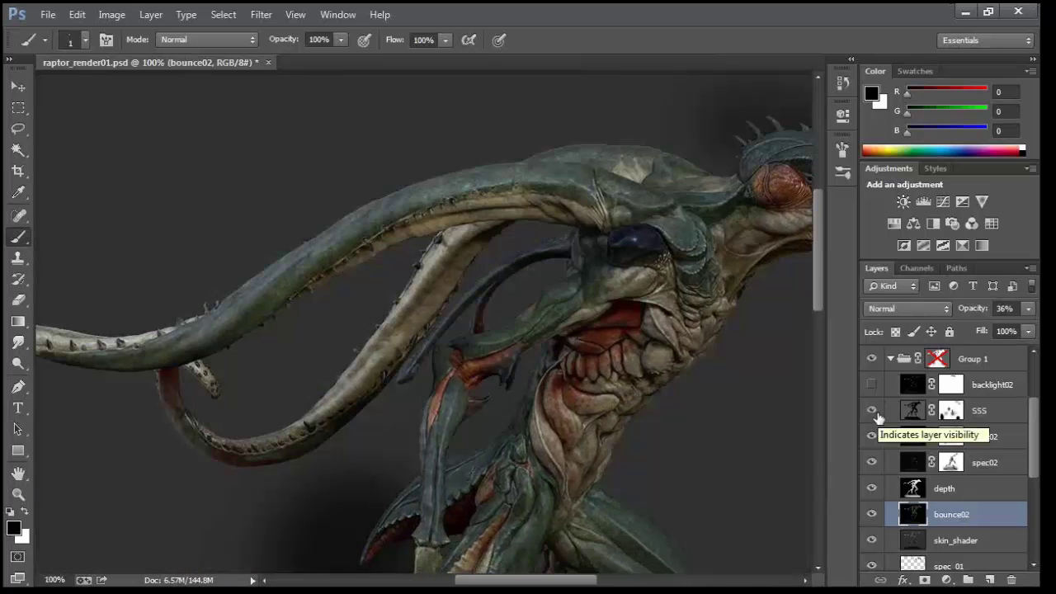
{"action": "left_click_drag", "start_coordinate": [261, 450], "coordinate": [462, 409]}
{"action": "left_click", "coordinate": [872, 410]}
{"action": "left_click", "coordinate": [872, 411]}
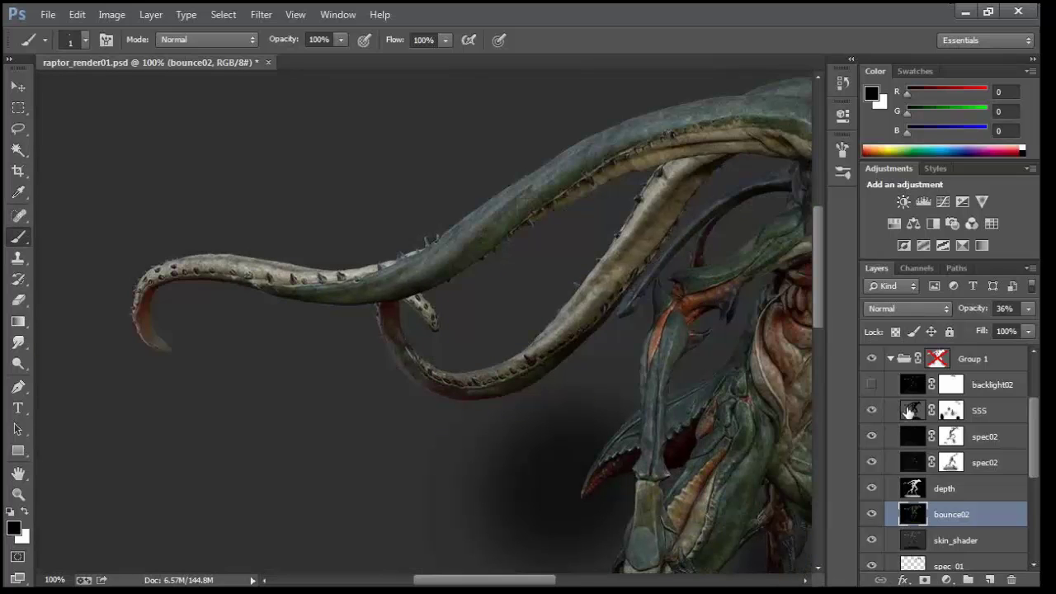
Select the SSS layer and review its effect across the head, torso and legs with its visibility toggled.
{"action": "left_click", "coordinate": [949, 411]}
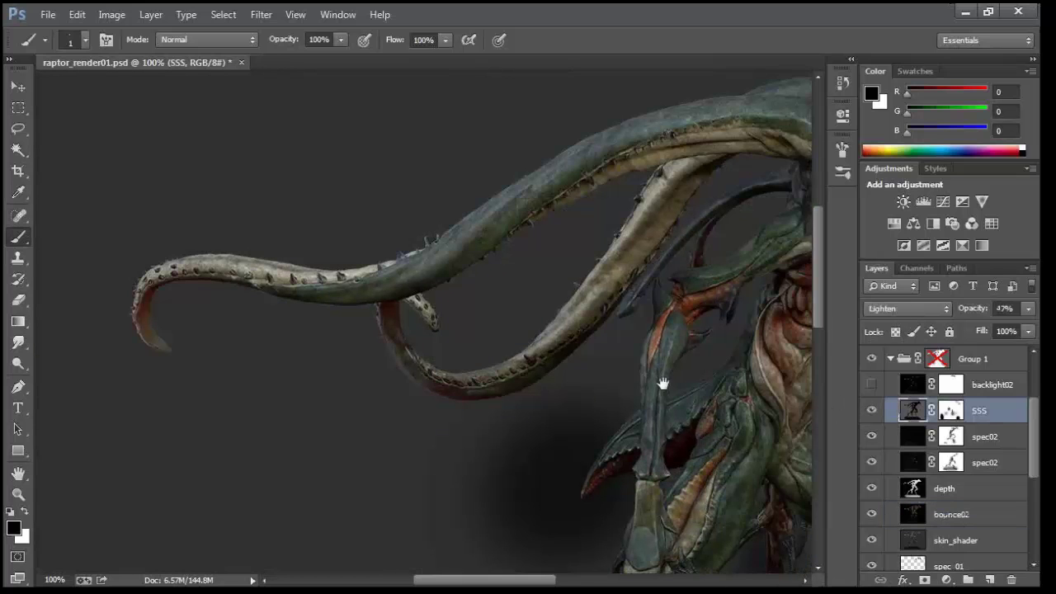
{"action": "left_click_drag", "start_coordinate": [662, 382], "coordinate": [252, 411]}
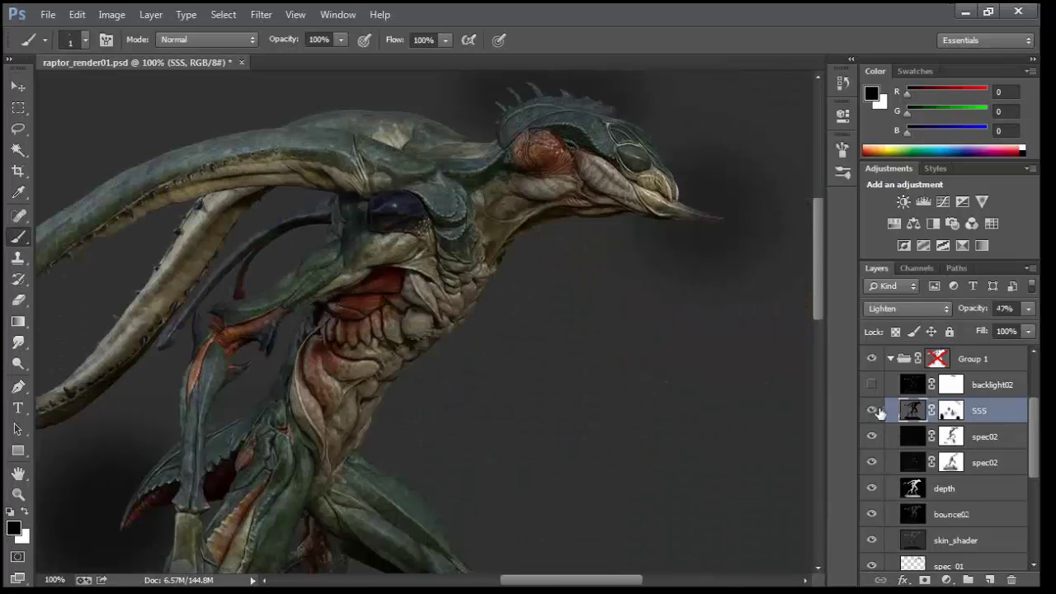
{"action": "left_click", "coordinate": [871, 410]}
{"action": "left_click", "coordinate": [872, 411]}
{"action": "left_click_drag", "start_coordinate": [366, 432], "coordinate": [543, 204]}
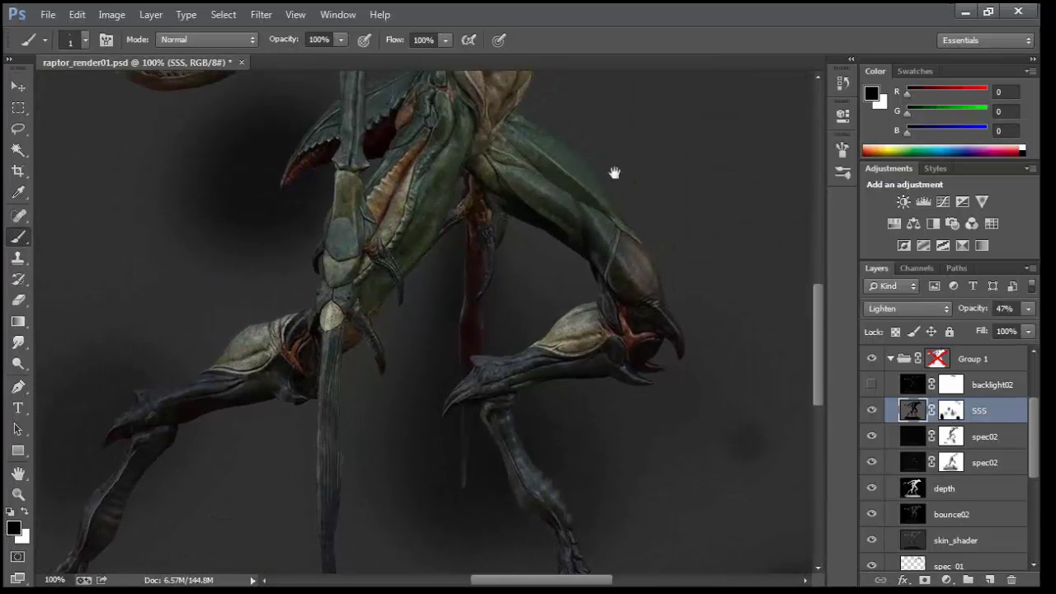
{"action": "left_click_drag", "start_coordinate": [615, 173], "coordinate": [536, 482]}
{"action": "left_click_drag", "start_coordinate": [594, 275], "coordinate": [321, 316]}
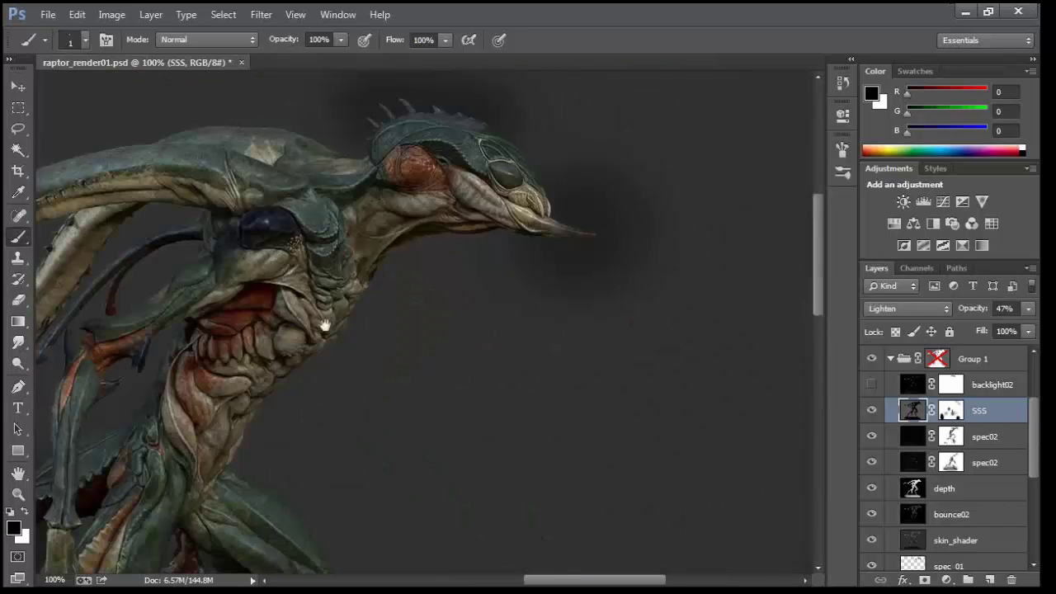
{"action": "left_click_drag", "start_coordinate": [454, 332], "coordinate": [660, 314]}
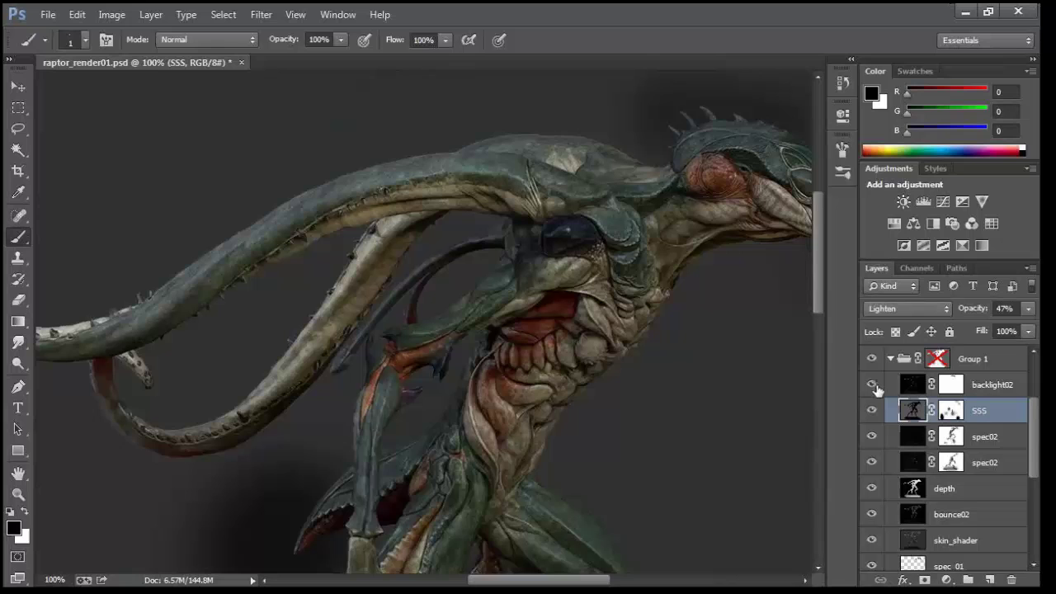
Show and select the backlight02 layer, compare its effect, and set its opacity to 52%.
{"action": "left_click", "coordinate": [872, 384]}
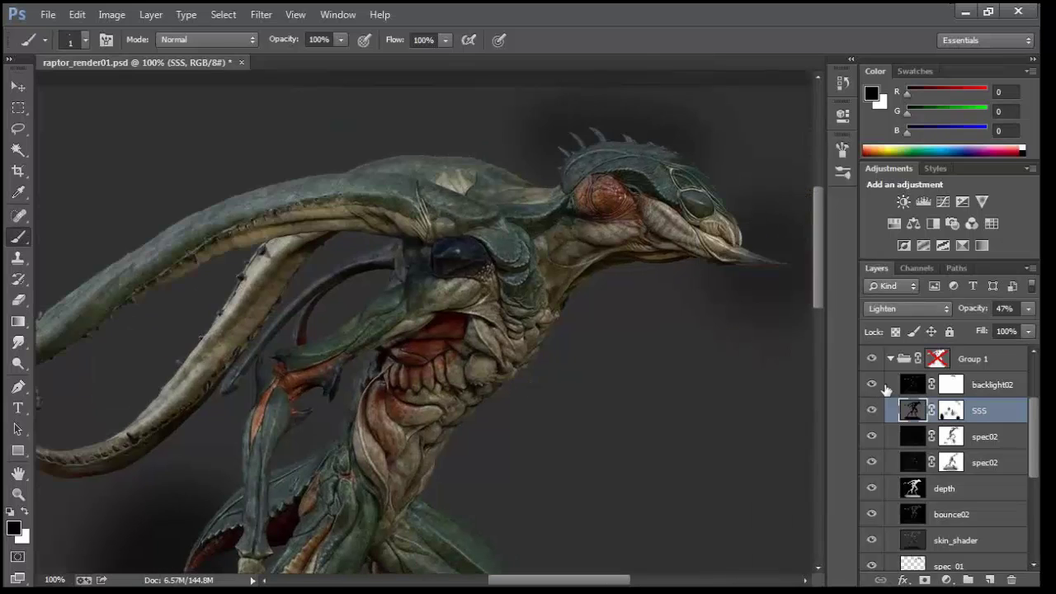
{"action": "left_click", "coordinate": [885, 386]}
{"action": "left_click", "coordinate": [872, 386]}
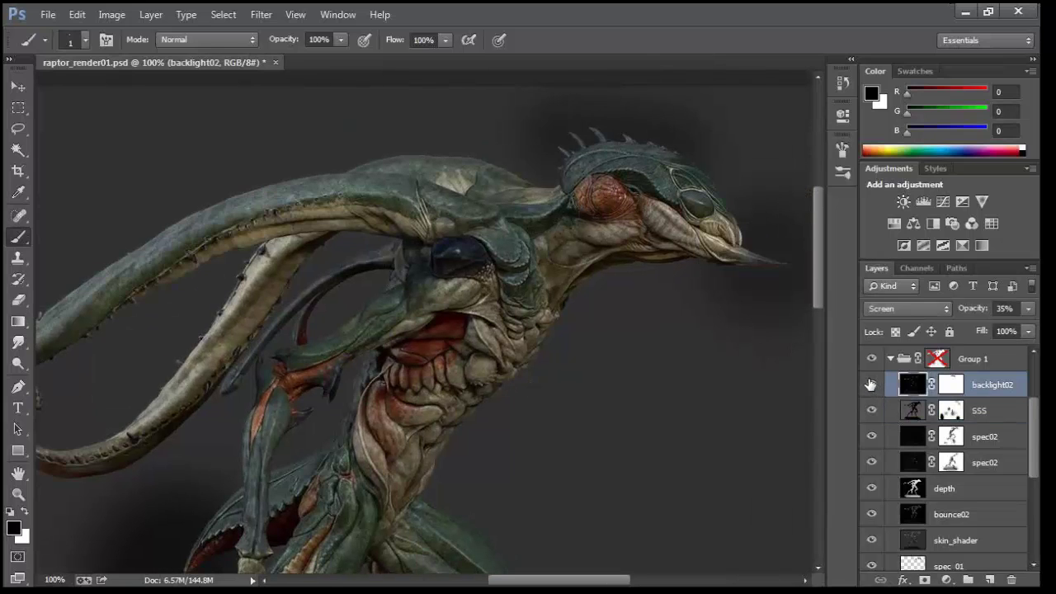
{"action": "left_click", "coordinate": [873, 386]}
{"action": "left_click", "coordinate": [873, 386]}
{"action": "mouse_move", "coordinate": [1028, 308]}
{"action": "left_mouse_down"}
{"action": "mouse_move", "coordinate": [991, 320]}
{"action": "mouse_move", "coordinate": [1038, 329]}
{"action": "mouse_move", "coordinate": [983, 331]}
{"action": "mouse_move", "coordinate": [1023, 327]}
{"action": "left_mouse_up"}
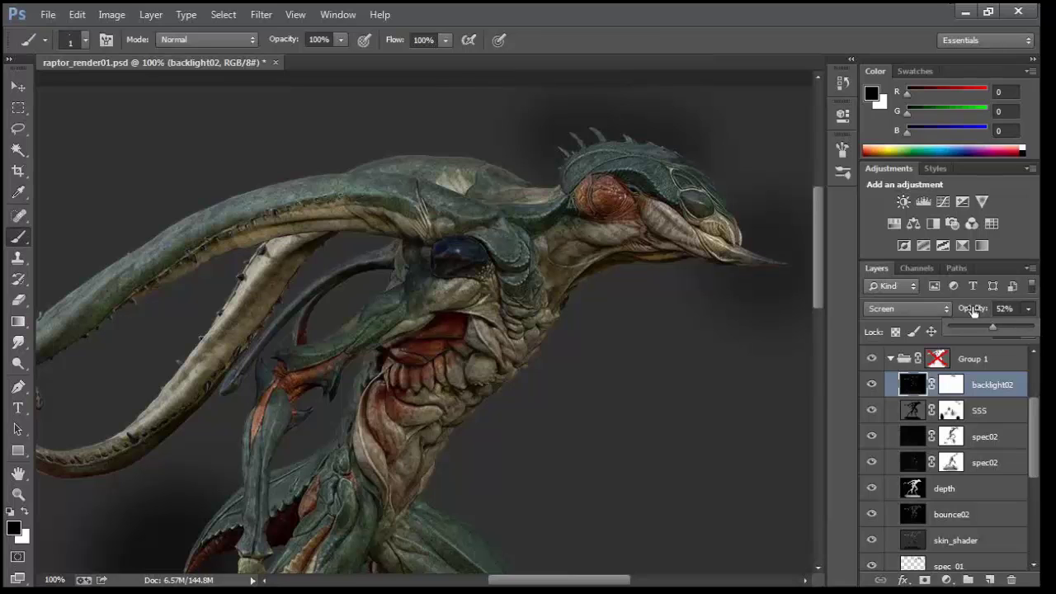
Enable Group 1's layer mask and show the OCC layer, comparing the creature with and without occlusion.
{"action": "scroll", "coordinate": [941, 413], "scroll_direction": "up", "scroll_amount": 3}
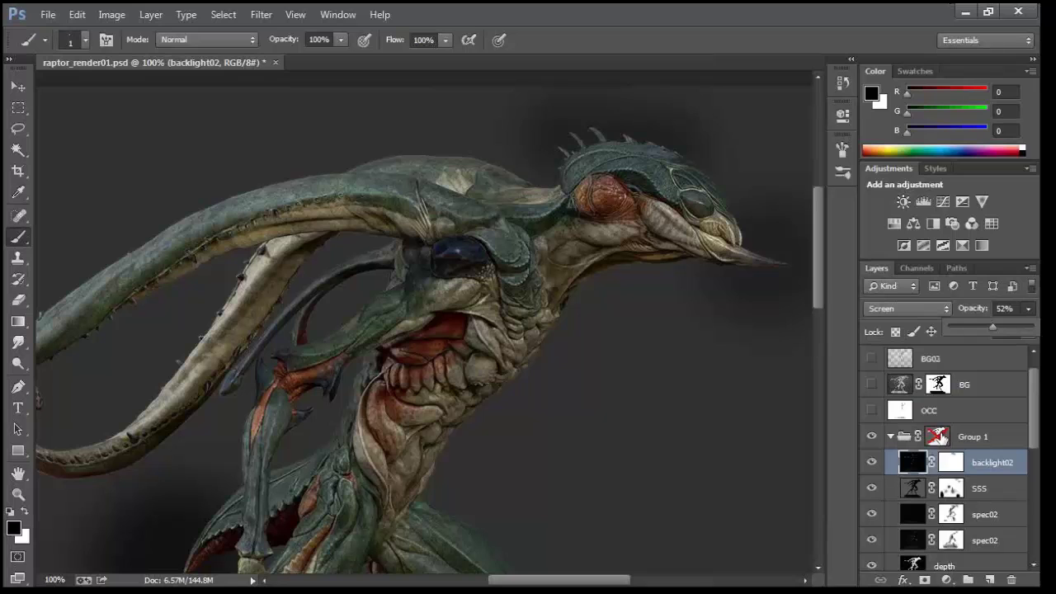
{"action": "left_click", "coordinate": [940, 439], "text": "shift"}
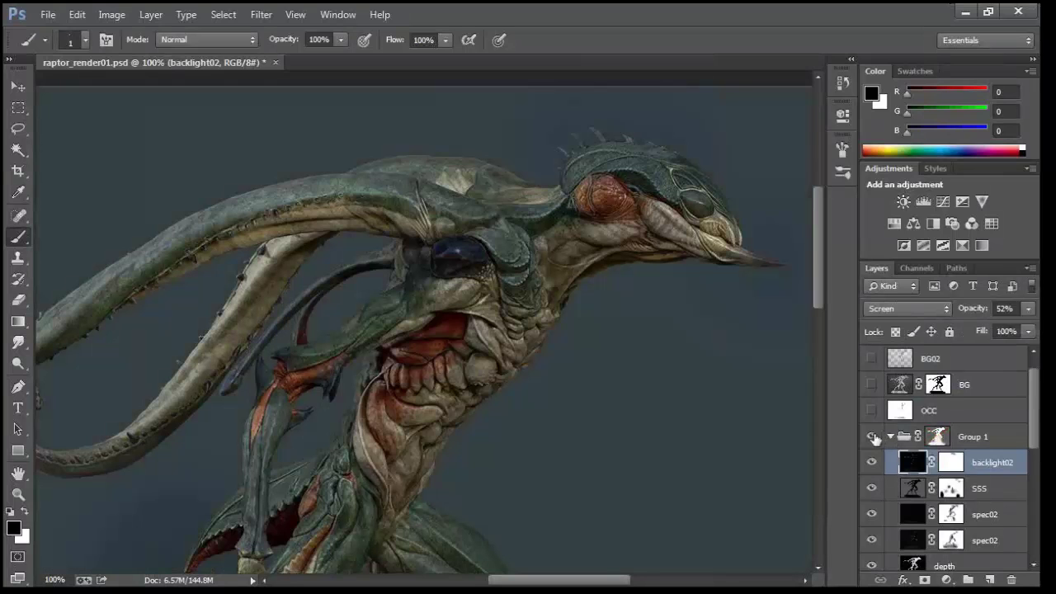
{"action": "scroll", "coordinate": [908, 437], "scroll_direction": "up", "scroll_amount": 1}
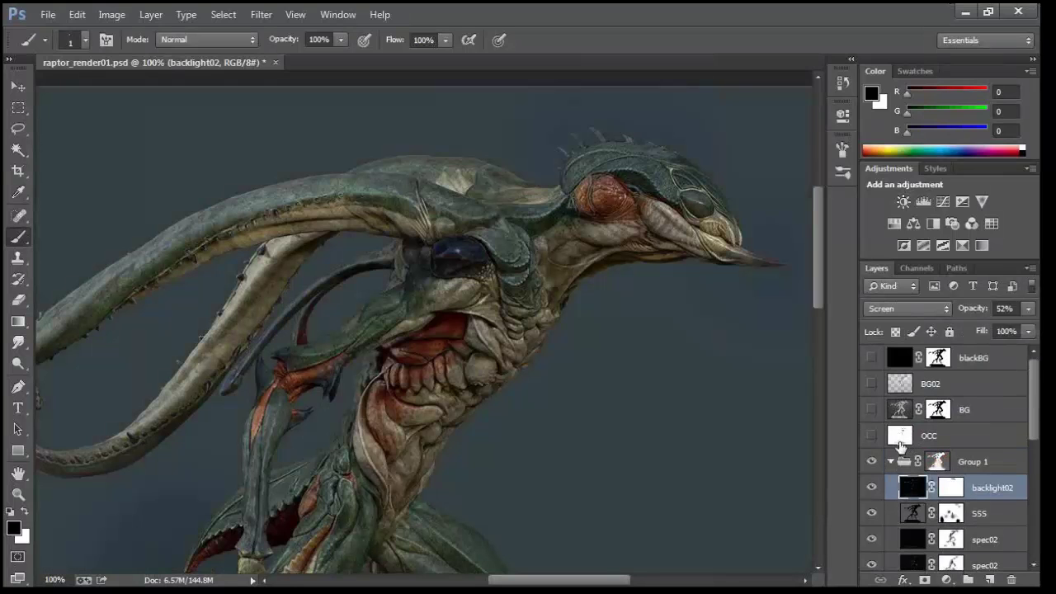
{"action": "left_click", "coordinate": [872, 436]}
{"action": "left_click", "coordinate": [872, 437]}
{"action": "left_click", "coordinate": [873, 436]}
{"action": "left_click", "coordinate": [872, 437]}
{"action": "left_click", "coordinate": [873, 436]}
{"action": "left_click", "coordinate": [872, 436]}
{"action": "left_click", "coordinate": [873, 436]}
{"action": "left_click", "coordinate": [872, 436]}
{"action": "left_click", "coordinate": [872, 437]}
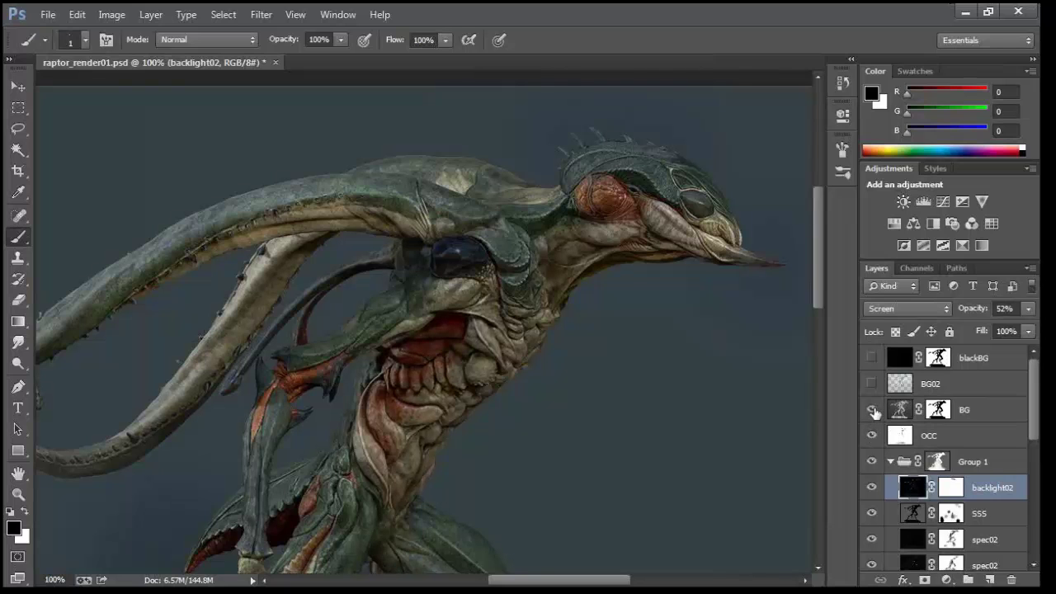
Show the BG and BG02 layers and toggle blackBG to compare the creature on grey and black backgrounds.
{"action": "left_click", "coordinate": [872, 411]}
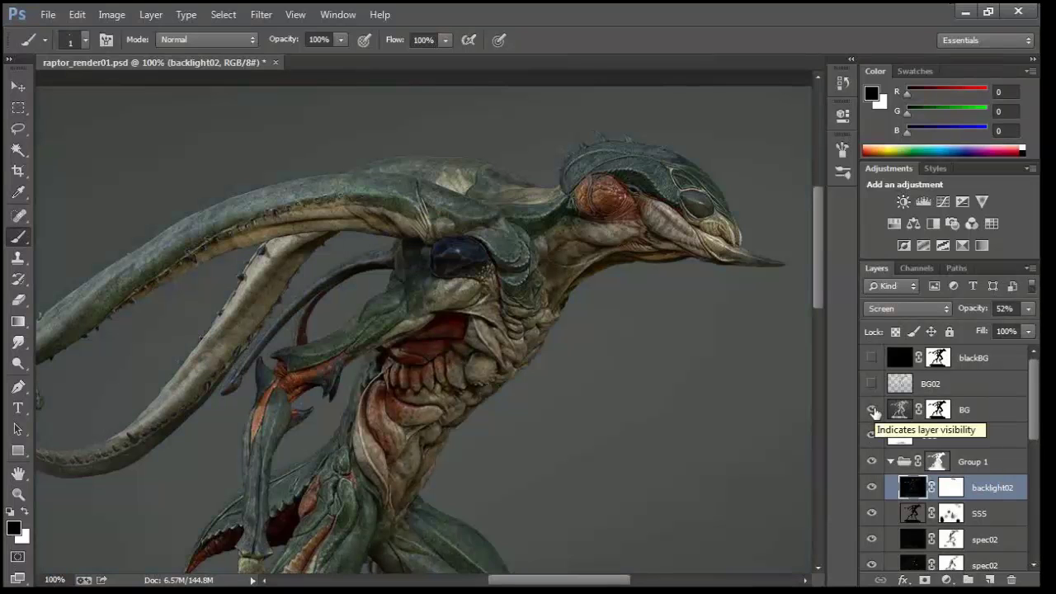
{"action": "left_click", "coordinate": [873, 385]}
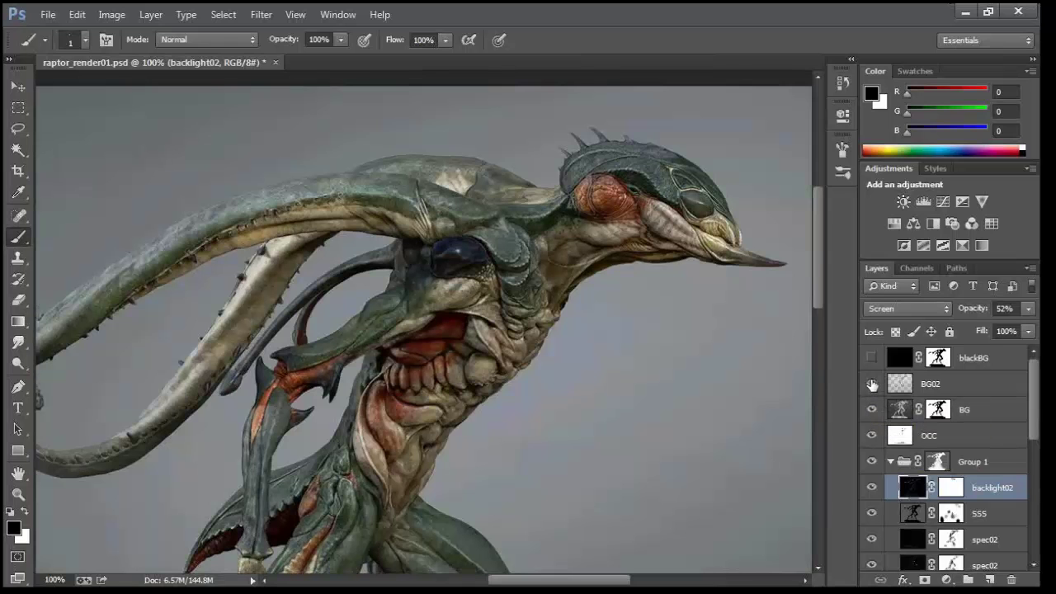
{"action": "left_click_drag", "start_coordinate": [566, 417], "coordinate": [660, 290]}
{"action": "scroll", "coordinate": [592, 352], "scroll_direction": "down", "scroll_amount": 1, "text": "alt"}
{"action": "left_click", "coordinate": [873, 358]}
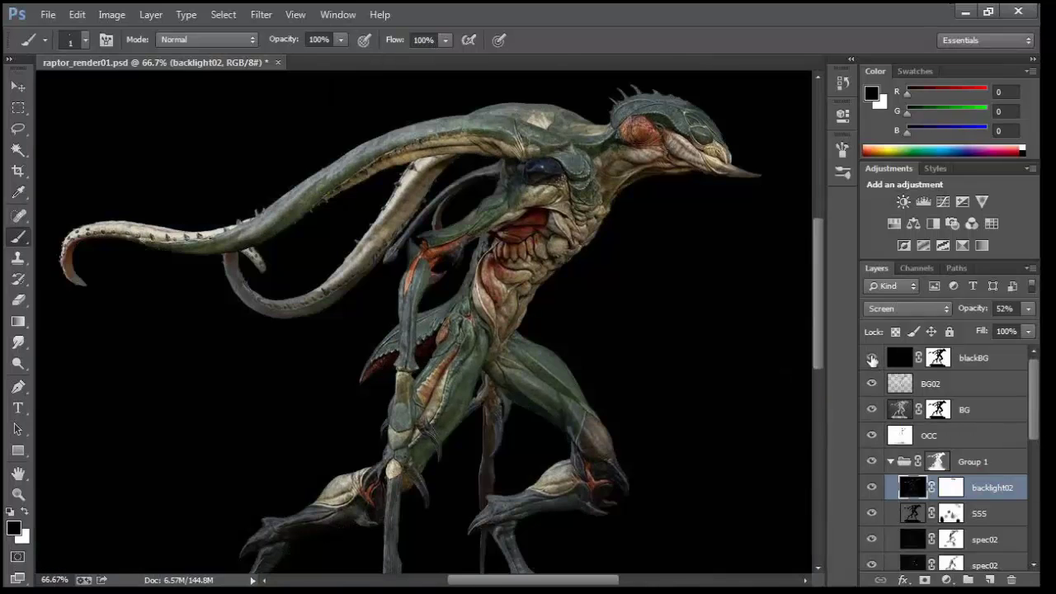
{"action": "left_click", "coordinate": [873, 358]}
{"action": "left_click", "coordinate": [872, 358]}
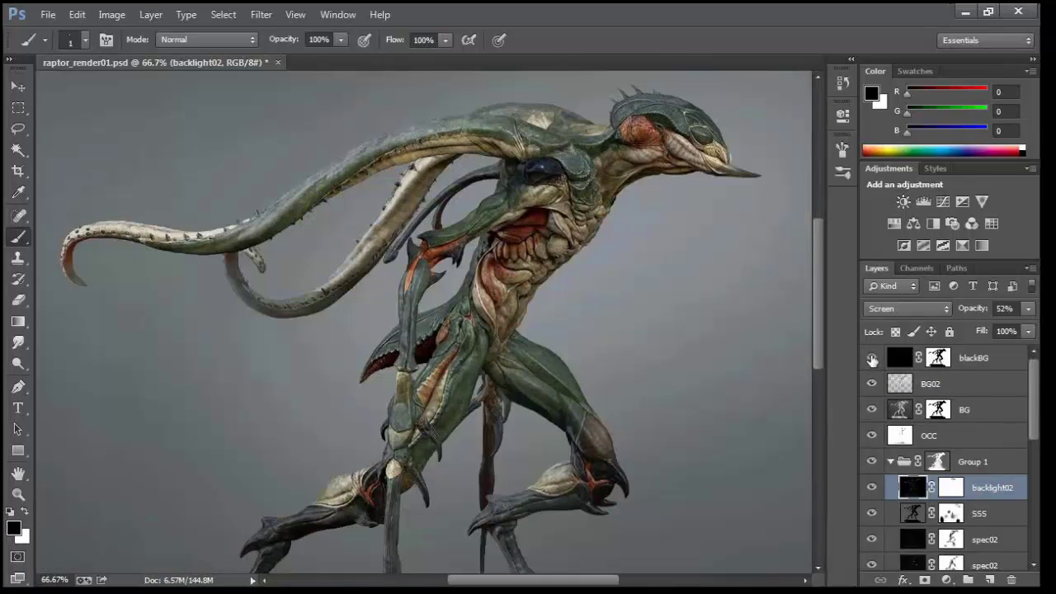
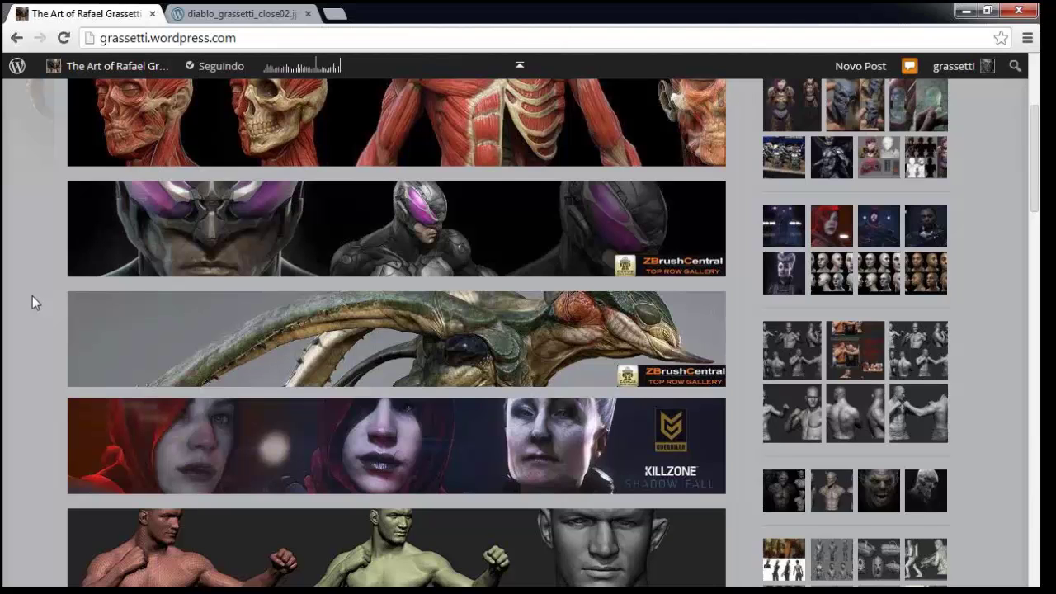
In the web browser, open the Storage box (2014) post on the portfolio site and browse the VI character's renders.
{"action": "scroll", "coordinate": [31, 295], "scroll_direction": "up", "scroll_amount": 3}
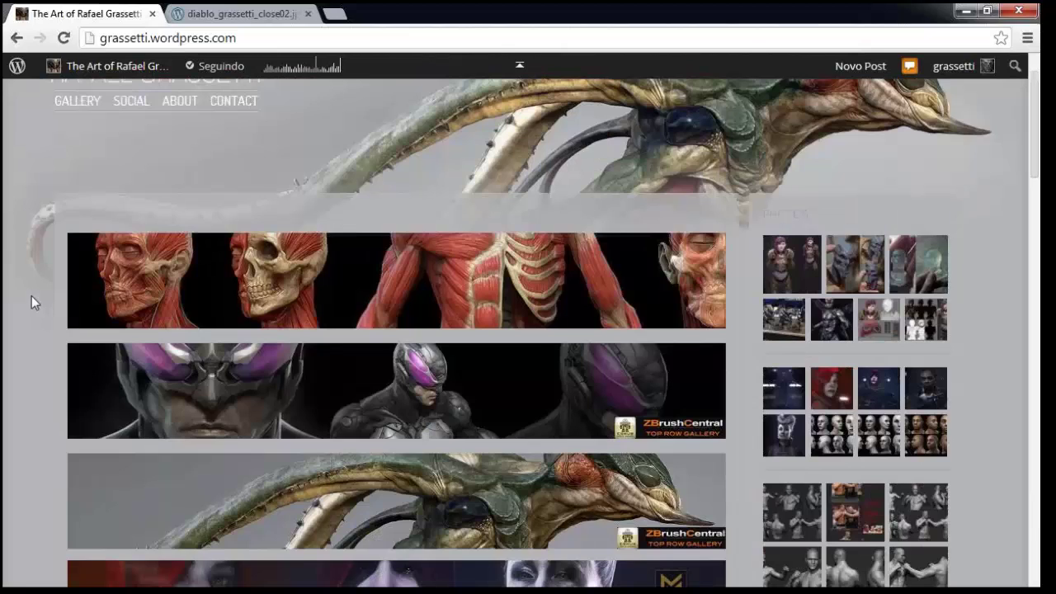
{"action": "left_click", "coordinate": [779, 336]}
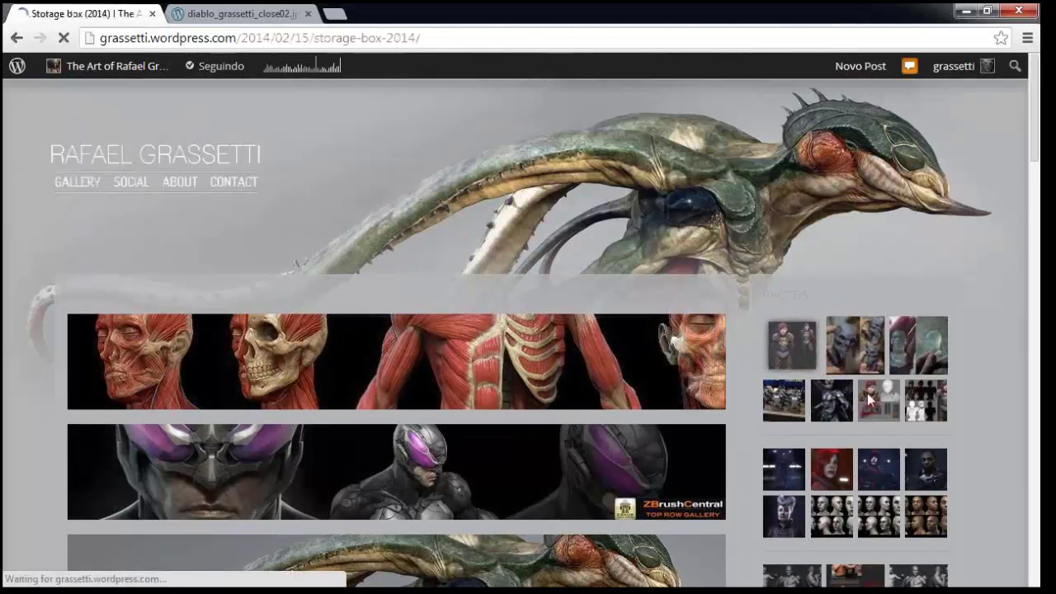
{"action": "scroll", "coordinate": [545, 356], "scroll_direction": "down", "scroll_amount": 5}
{"action": "scroll", "coordinate": [544, 355], "scroll_direction": "up", "scroll_amount": 1}
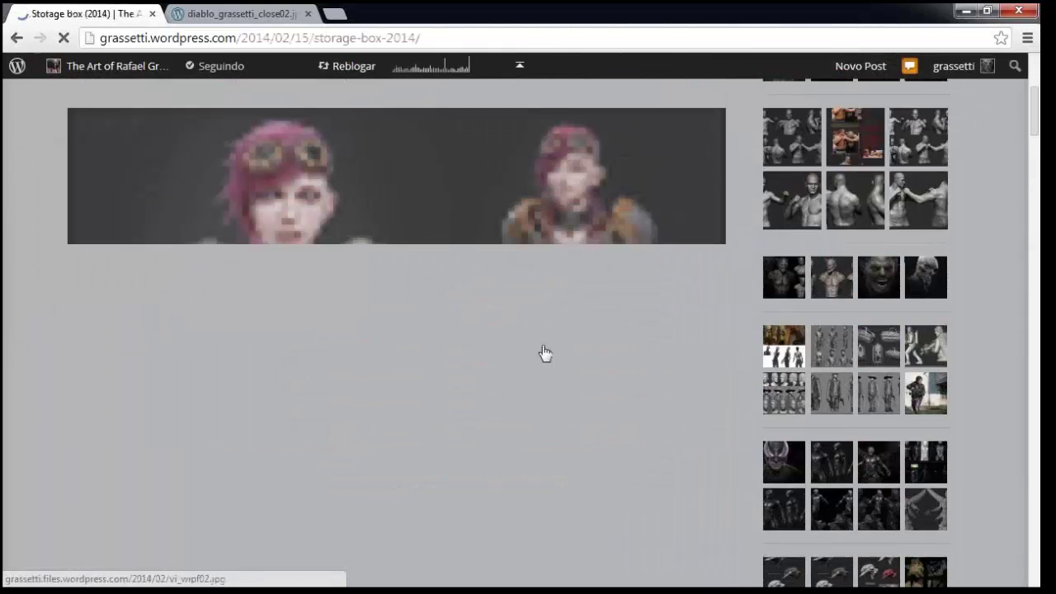
{"action": "scroll", "coordinate": [333, 270], "scroll_direction": "up", "scroll_amount": 1}
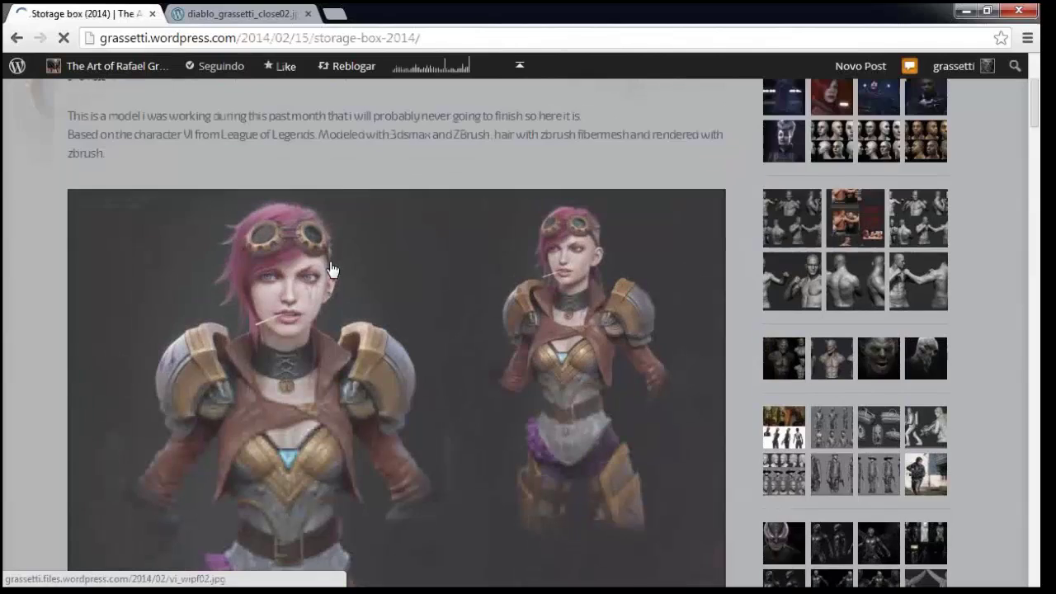
{"action": "scroll", "coordinate": [306, 272], "scroll_direction": "down", "scroll_amount": 3}
{"action": "scroll", "coordinate": [295, 269], "scroll_direction": "down", "scroll_amount": 6}
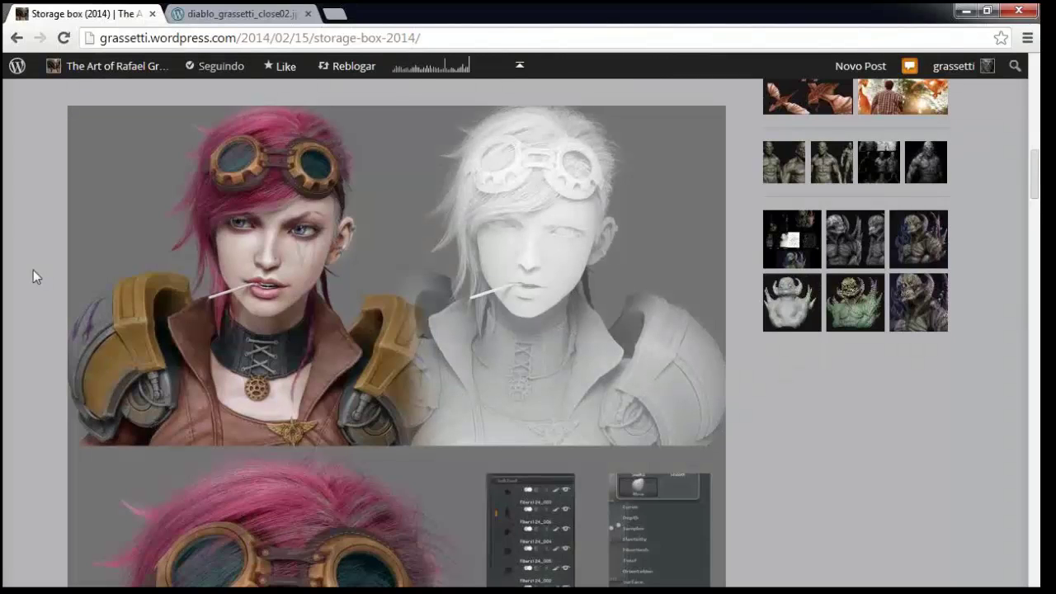
{"action": "scroll", "coordinate": [33, 277], "scroll_direction": "down", "scroll_amount": 3}
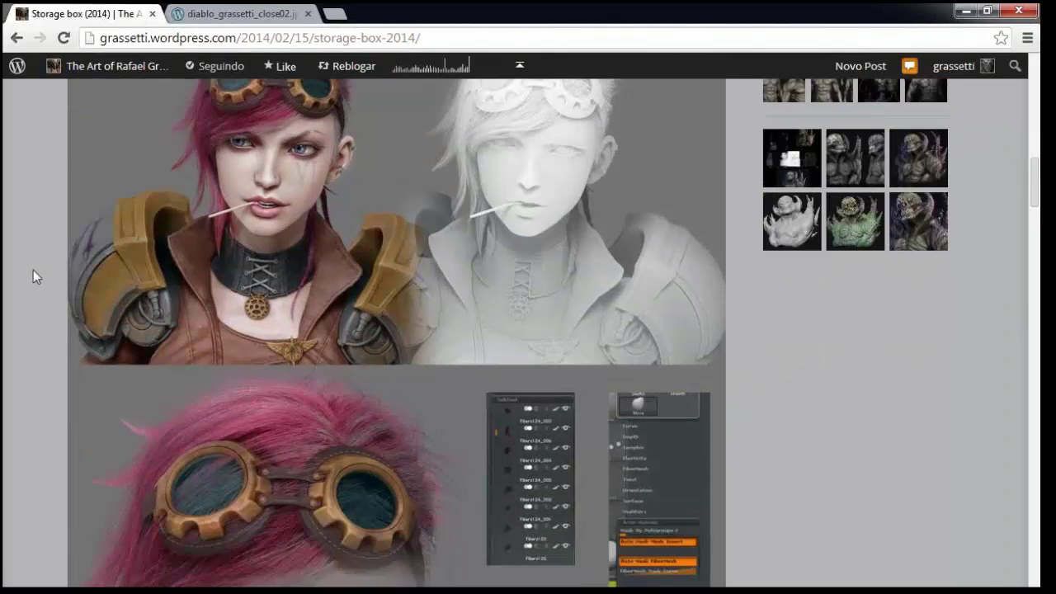
Open the ORC – ZBrush UGM post from the portfolio thumbnails and browse its breakdown video and orc render.
{"action": "scroll", "coordinate": [33, 277], "scroll_direction": "up", "scroll_amount": 4}
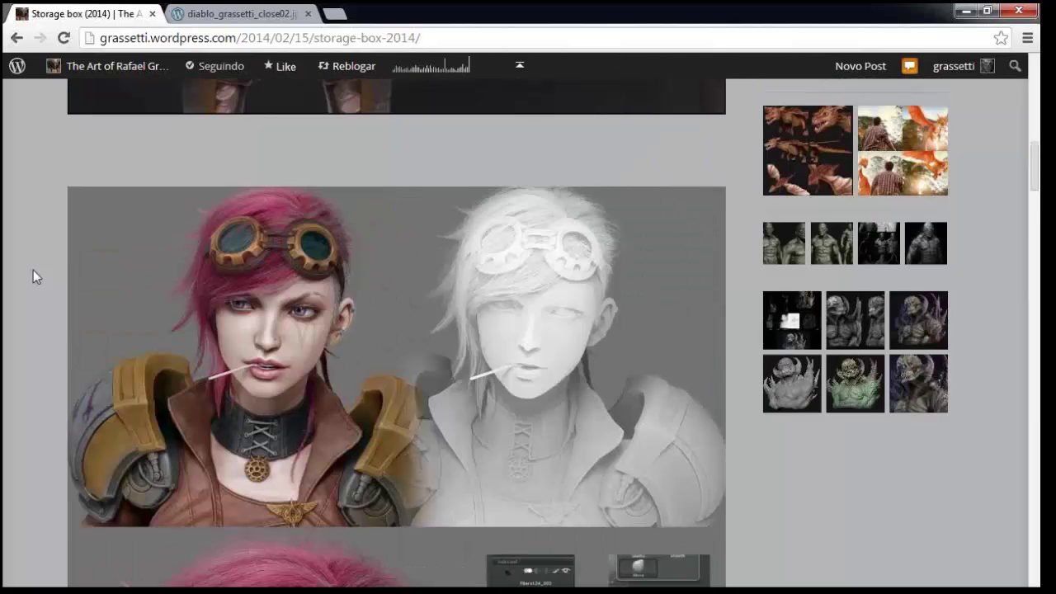
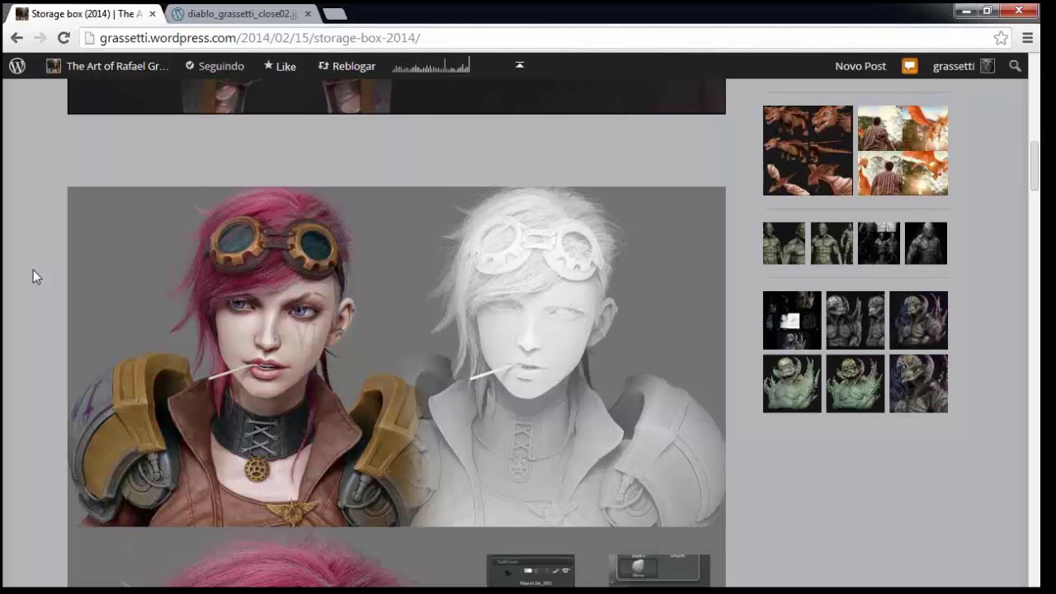
{"action": "left_click", "coordinate": [927, 245]}
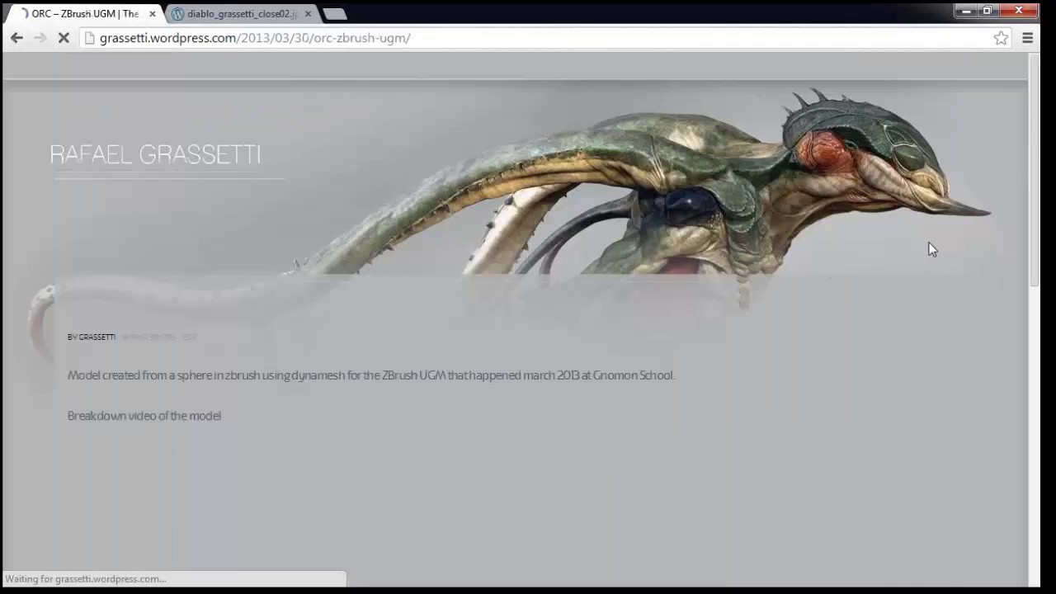
{"action": "scroll", "coordinate": [638, 240], "scroll_direction": "down", "scroll_amount": 1}
{"action": "scroll", "coordinate": [634, 249], "scroll_direction": "down", "scroll_amount": 8}
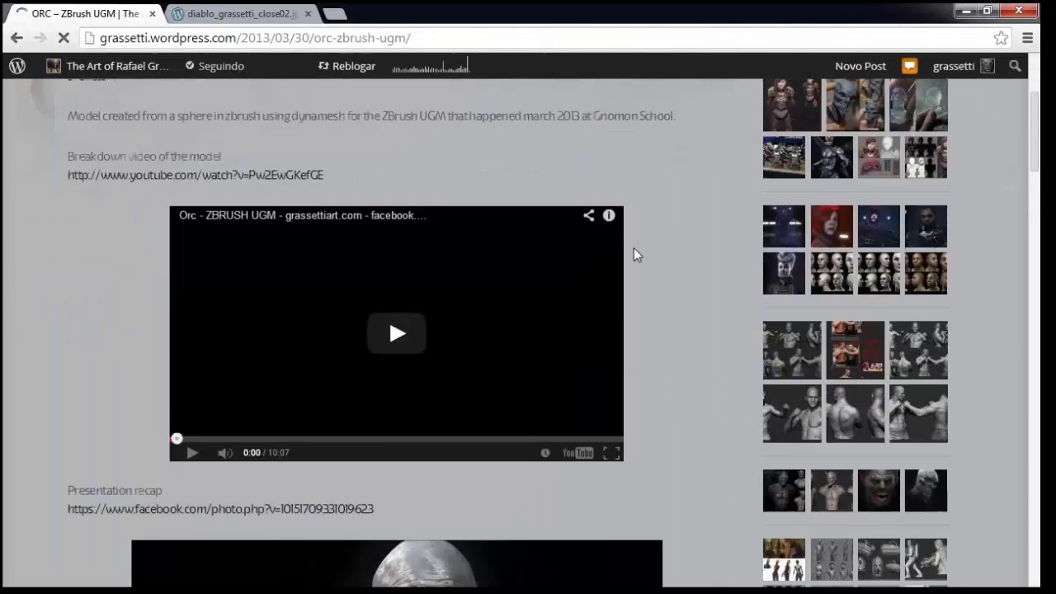
{"action": "scroll", "coordinate": [714, 311], "scroll_direction": "up", "scroll_amount": 1}
{"action": "scroll", "coordinate": [714, 311], "scroll_direction": "down", "scroll_amount": 1}
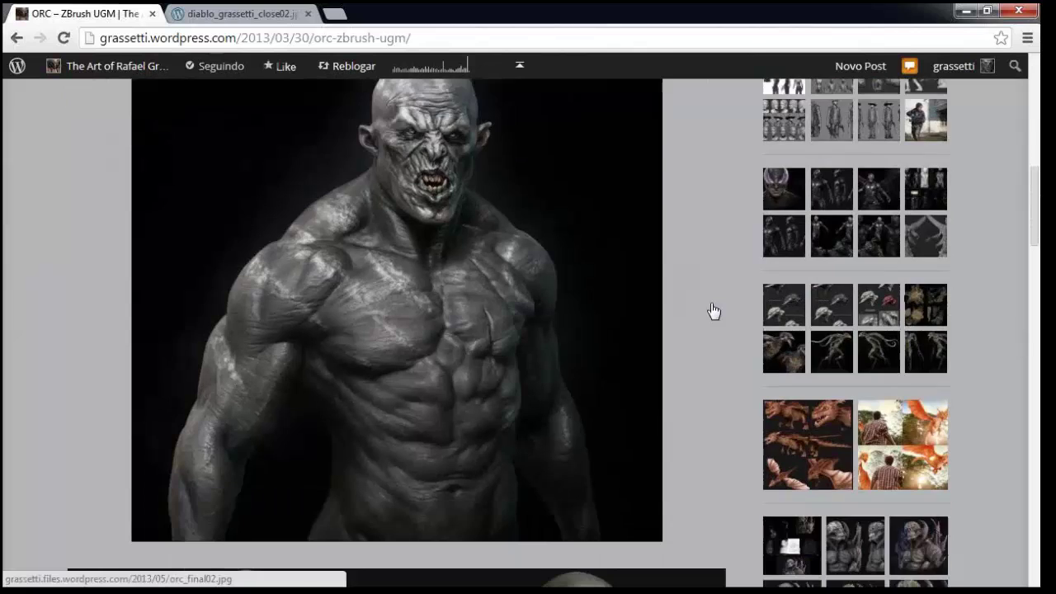
{"action": "scroll", "coordinate": [713, 309], "scroll_direction": "down", "scroll_amount": 1}
{"action": "scroll", "coordinate": [516, 333], "scroll_direction": "up", "scroll_amount": 1}
{"action": "scroll", "coordinate": [519, 332], "scroll_direction": "down", "scroll_amount": 1}
{"action": "scroll", "coordinate": [520, 333], "scroll_direction": "down", "scroll_amount": 2}
{"action": "scroll", "coordinate": [519, 332], "scroll_direction": "up", "scroll_amount": 6}
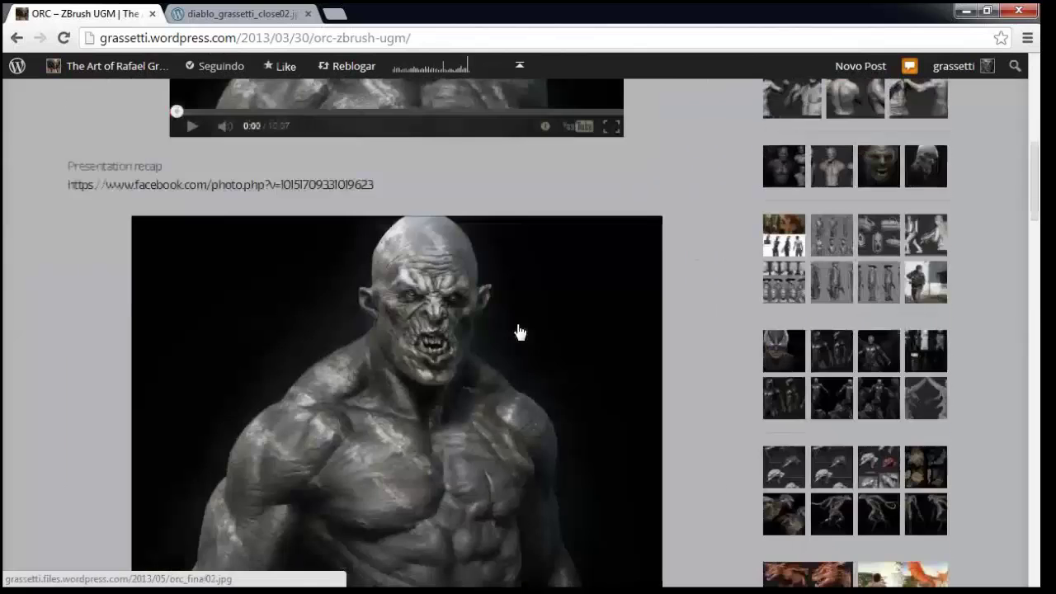
Examine the orc's dark final render and compare it with the clay sculpt views further down the post.
{"action": "scroll", "coordinate": [545, 397], "scroll_direction": "down", "scroll_amount": 2}
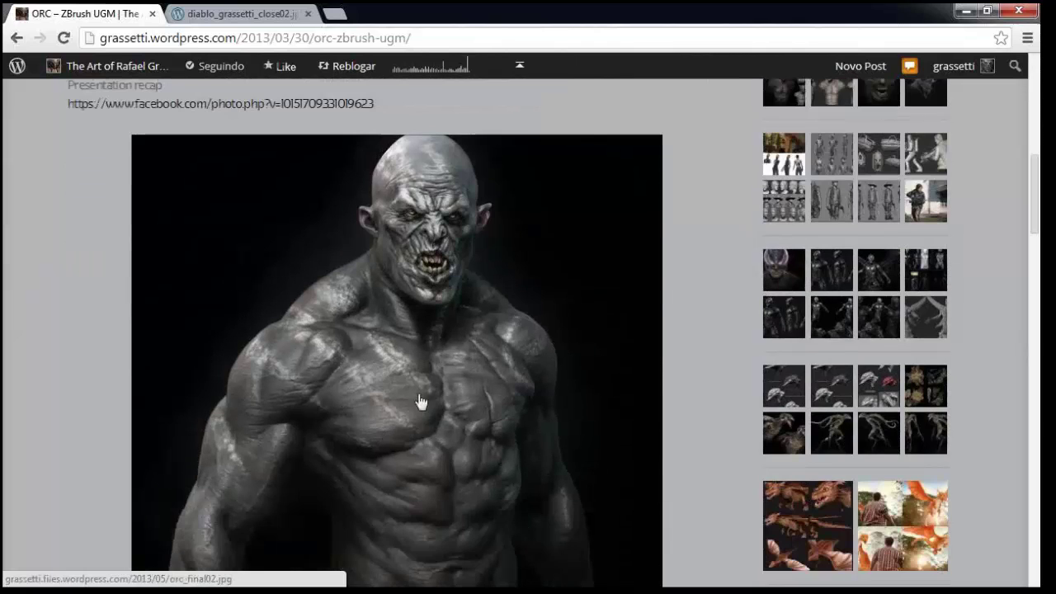
{"action": "scroll", "coordinate": [495, 392], "scroll_direction": "up", "scroll_amount": 1}
{"action": "scroll", "coordinate": [505, 390], "scroll_direction": "up", "scroll_amount": 2}
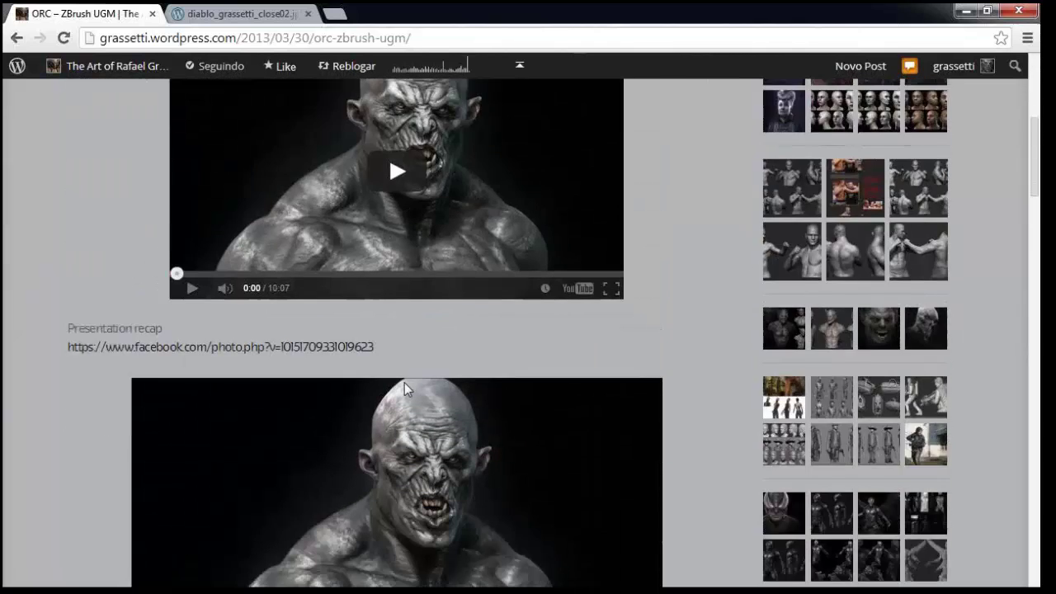
{"action": "scroll", "coordinate": [408, 383], "scroll_direction": "down", "scroll_amount": 4}
{"action": "scroll", "coordinate": [495, 355], "scroll_direction": "down", "scroll_amount": 1}
{"action": "scroll", "coordinate": [507, 357], "scroll_direction": "up", "scroll_amount": 1}
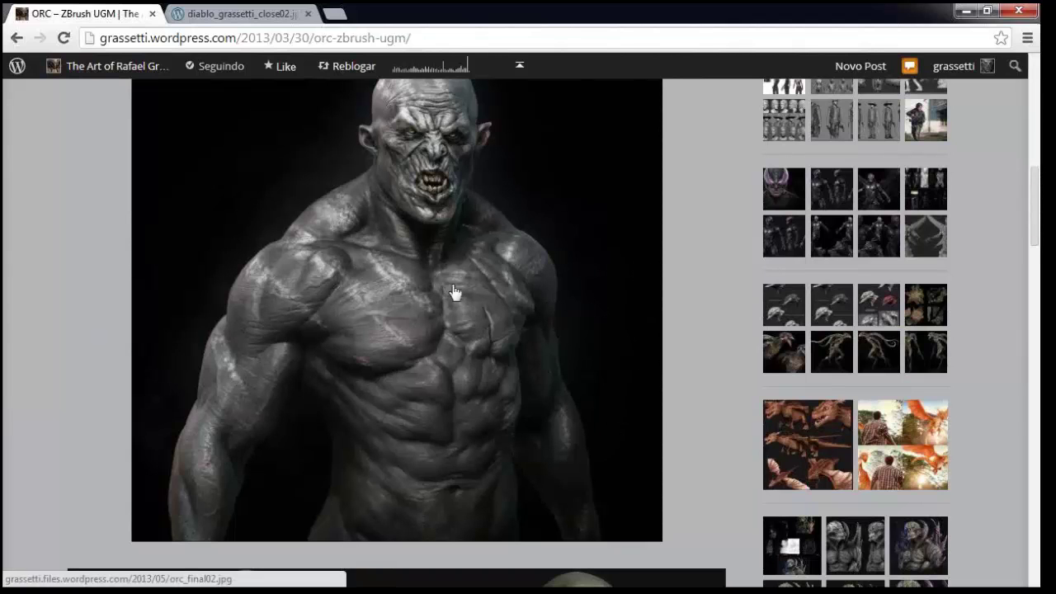
{"action": "scroll", "coordinate": [588, 254], "scroll_direction": "up", "scroll_amount": 1}
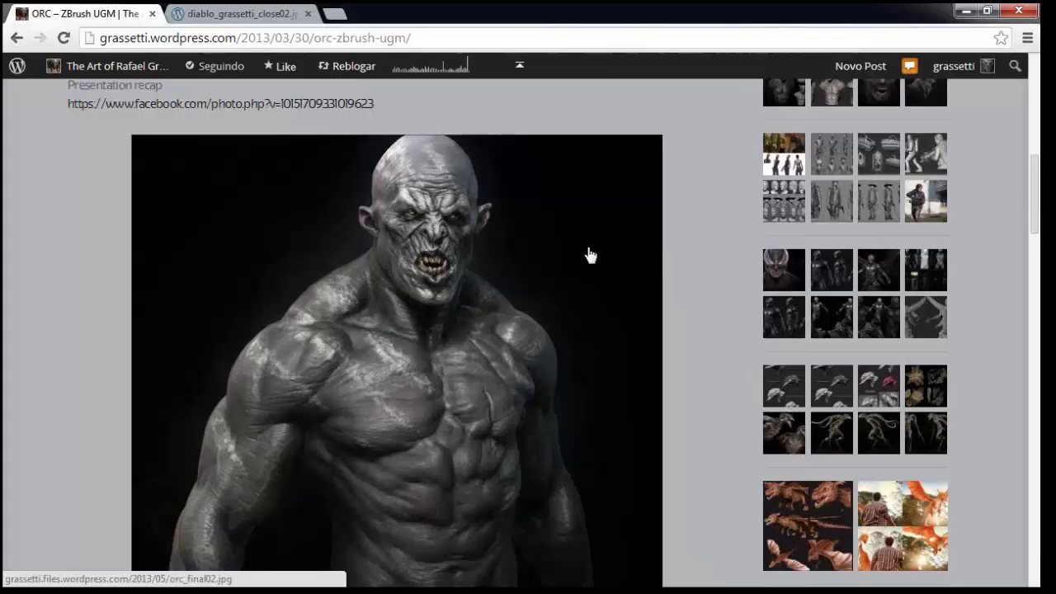
{"action": "scroll", "coordinate": [664, 272], "scroll_direction": "down", "scroll_amount": 2}
{"action": "scroll", "coordinate": [667, 271], "scroll_direction": "down", "scroll_amount": 5}
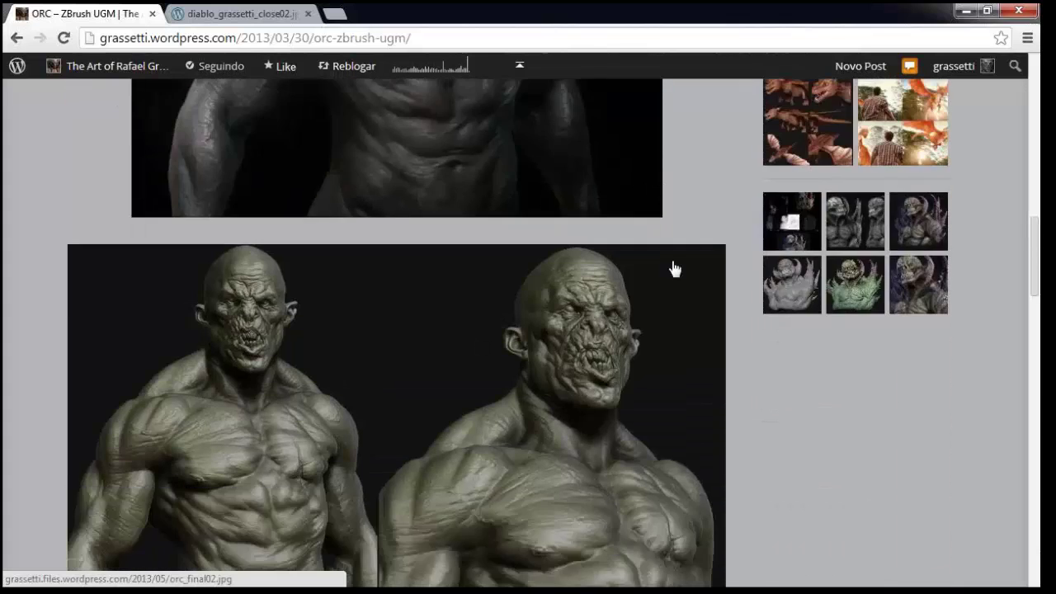
{"action": "scroll", "coordinate": [679, 269], "scroll_direction": "up", "scroll_amount": 2}
{"action": "scroll", "coordinate": [680, 270], "scroll_direction": "up", "scroll_amount": 5}
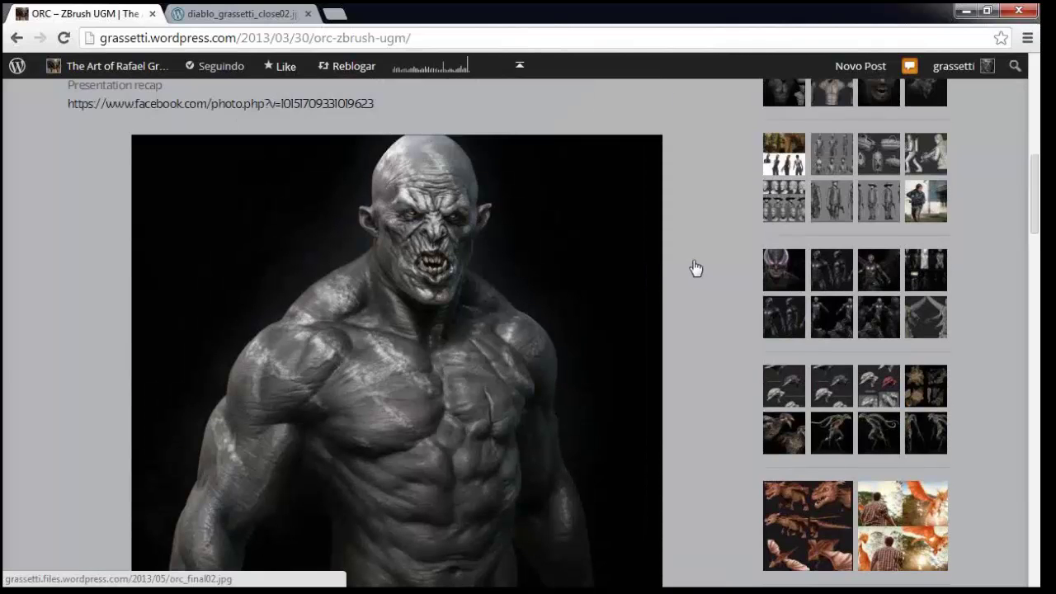
{"action": "scroll", "coordinate": [699, 269], "scroll_direction": "down", "scroll_amount": 3}
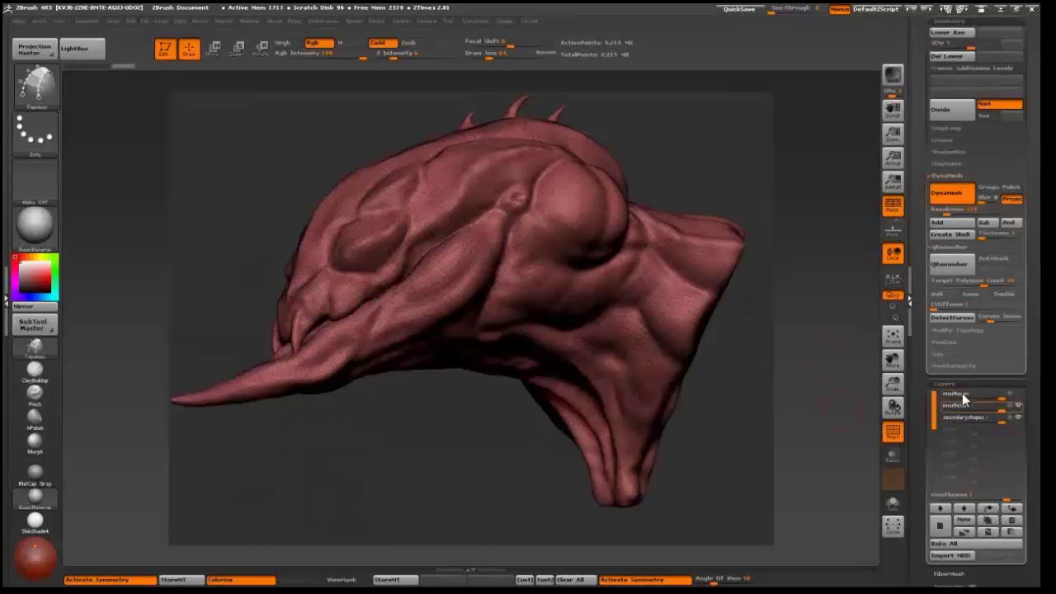
In ZBrush, alternate between the mouthopen and mouthclose layers to compare the raptor head's open and closed jaw.
{"action": "left_click", "coordinate": [962, 395]}
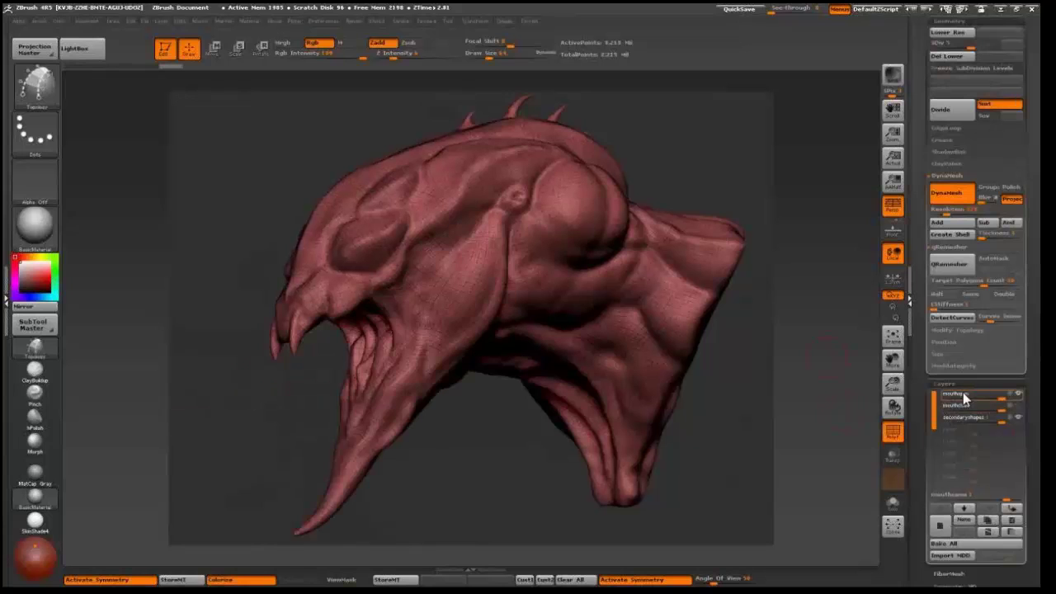
{"action": "left_click", "coordinate": [966, 405]}
{"action": "left_click", "coordinate": [972, 406]}
{"action": "left_click", "coordinate": [1014, 396]}
{"action": "left_click", "coordinate": [1013, 397]}
{"action": "left_click", "coordinate": [1013, 396]}
{"action": "left_click", "coordinate": [1014, 396]}
{"action": "left_click", "coordinate": [1014, 396]}
{"action": "left_click", "coordinate": [1013, 396]}
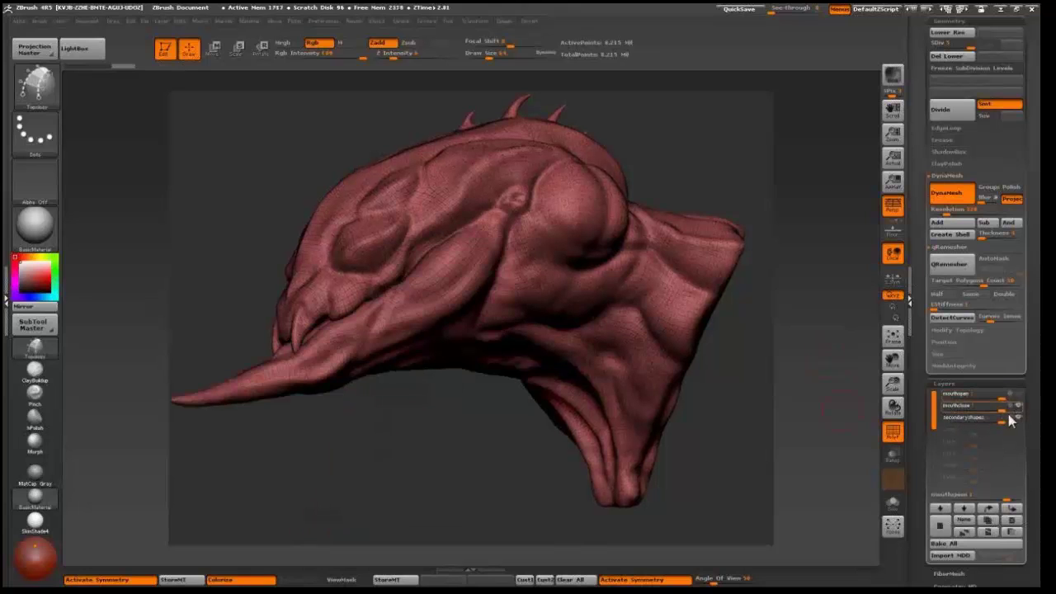
Activate the mouthclose layer, switch back to mouthopen, and check the raptor head with the secondaryshapes layer.
{"action": "left_click", "coordinate": [985, 412]}
{"action": "left_click", "coordinate": [1008, 405]}
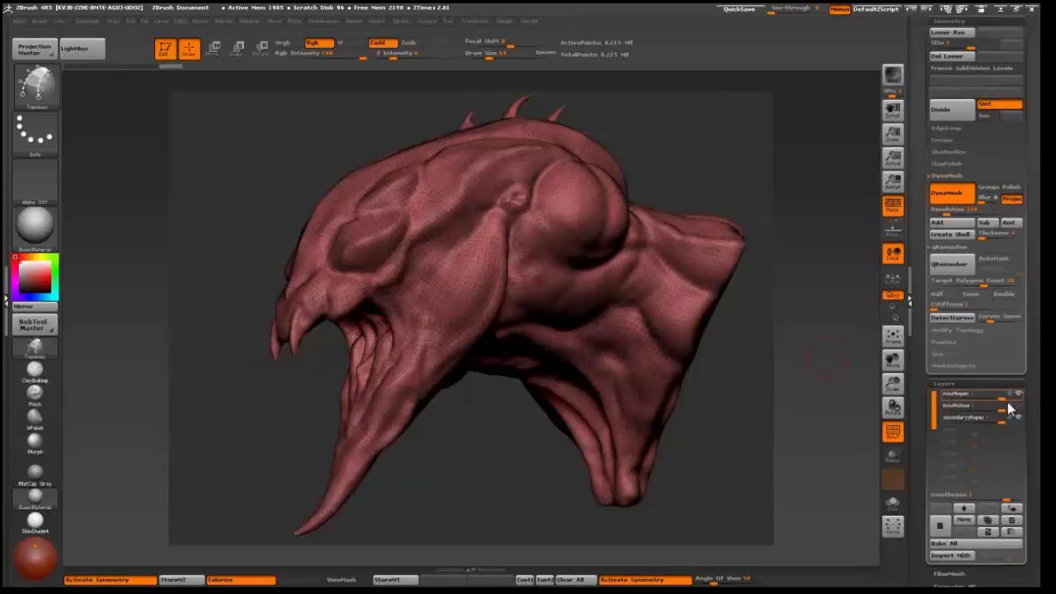
{"action": "left_click", "coordinate": [1018, 404]}
{"action": "left_click", "coordinate": [1012, 422]}
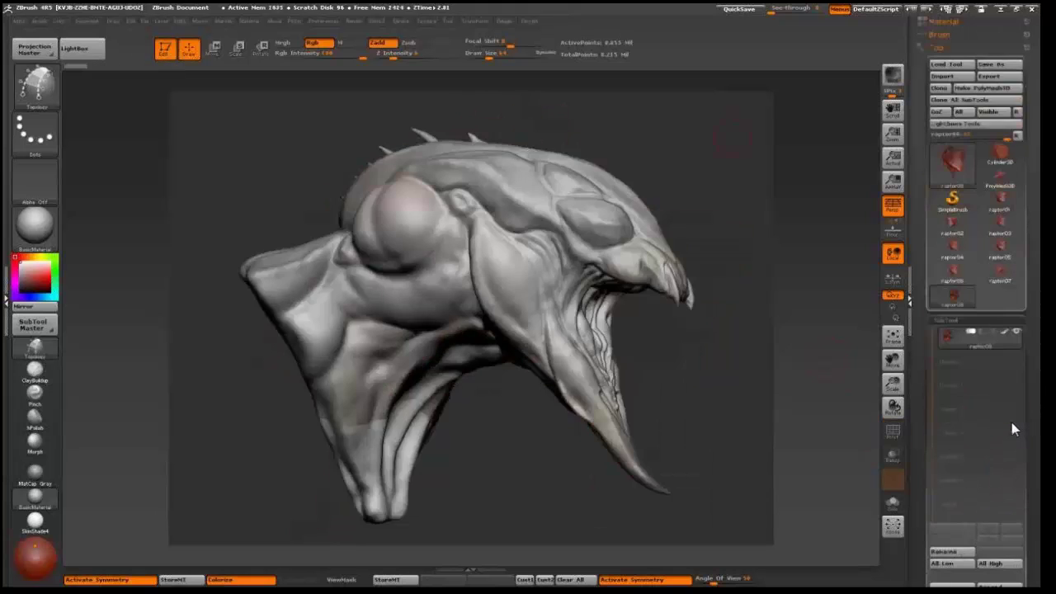
{"action": "left_click", "coordinate": [1011, 425]}
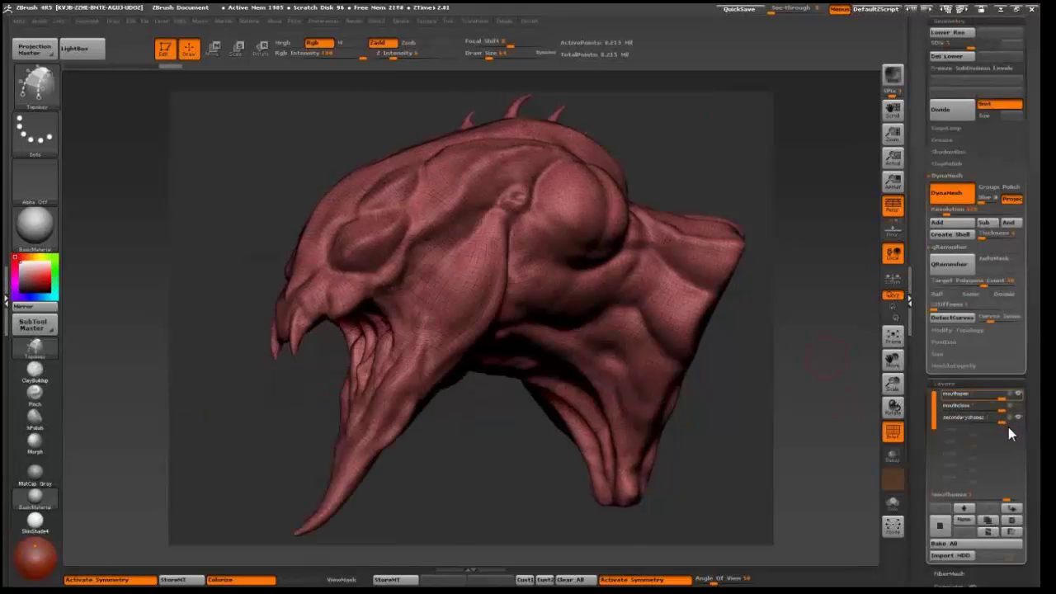
{"action": "left_click", "coordinate": [977, 390]}
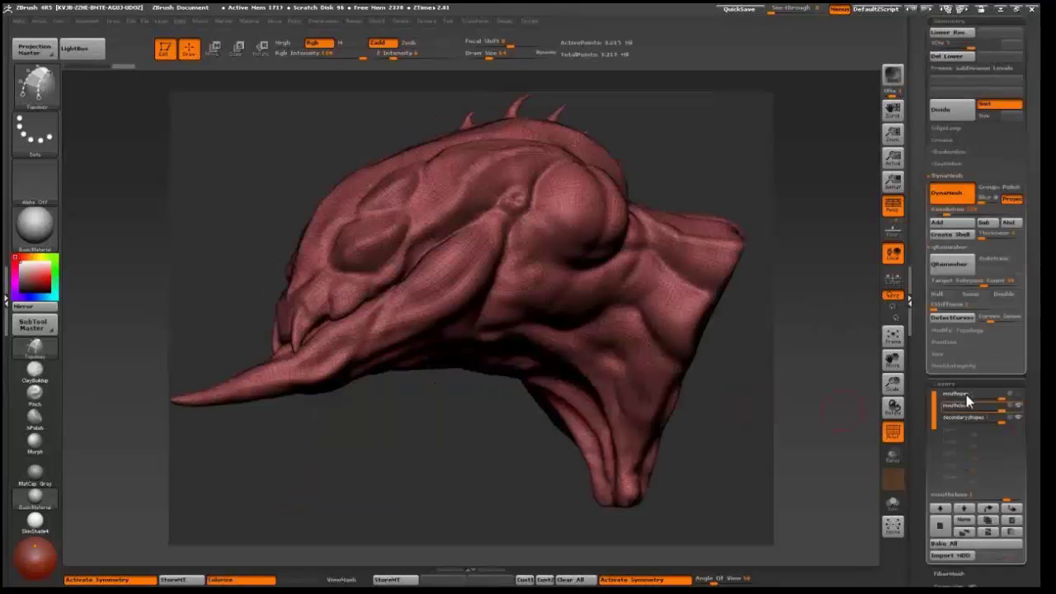
Turn the mouthopen and mouthclose layers on and off again to review both jaw poses of the raptor head.
{"action": "left_click", "coordinate": [967, 395]}
{"action": "left_click", "coordinate": [1016, 405]}
{"action": "left_click", "coordinate": [1016, 405]}
{"action": "left_click", "coordinate": [1017, 406]}
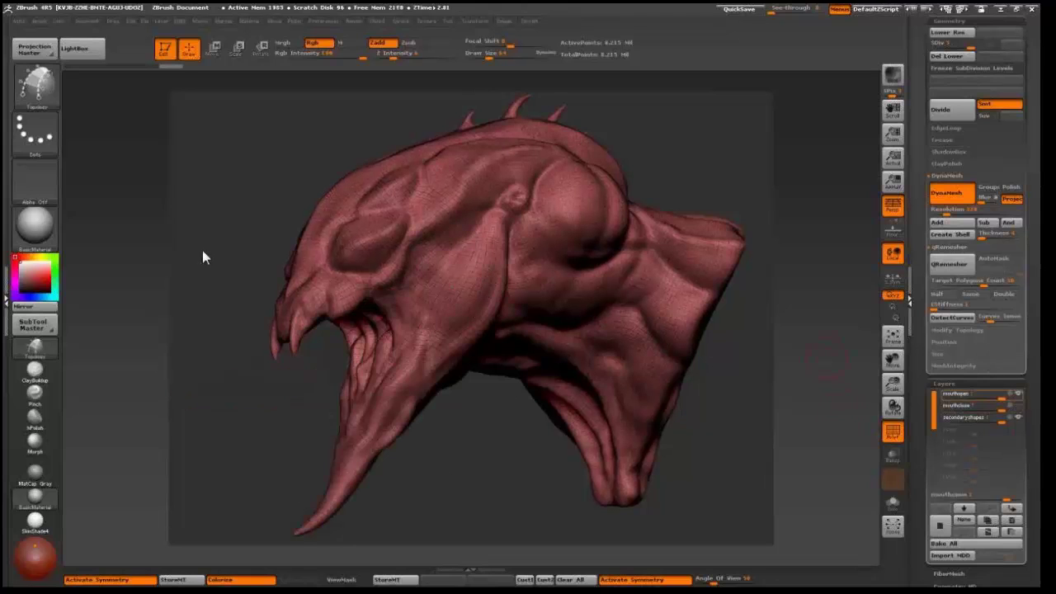
{"action": "left_click", "coordinate": [1018, 393]}
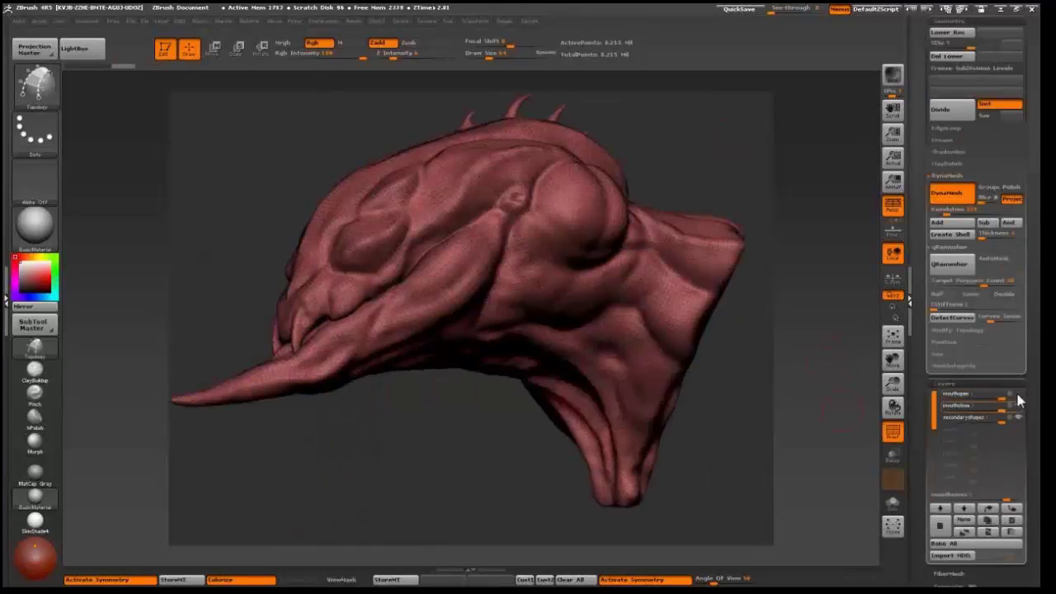
{"action": "left_click", "coordinate": [1018, 393]}
Toggle the secondaryshapes layer's visibility to compare the raptor head with and without its secondary forms.
{"action": "left_click", "coordinate": [1018, 417]}
{"action": "left_click", "coordinate": [1018, 418]}
{"action": "left_click", "coordinate": [1018, 418]}
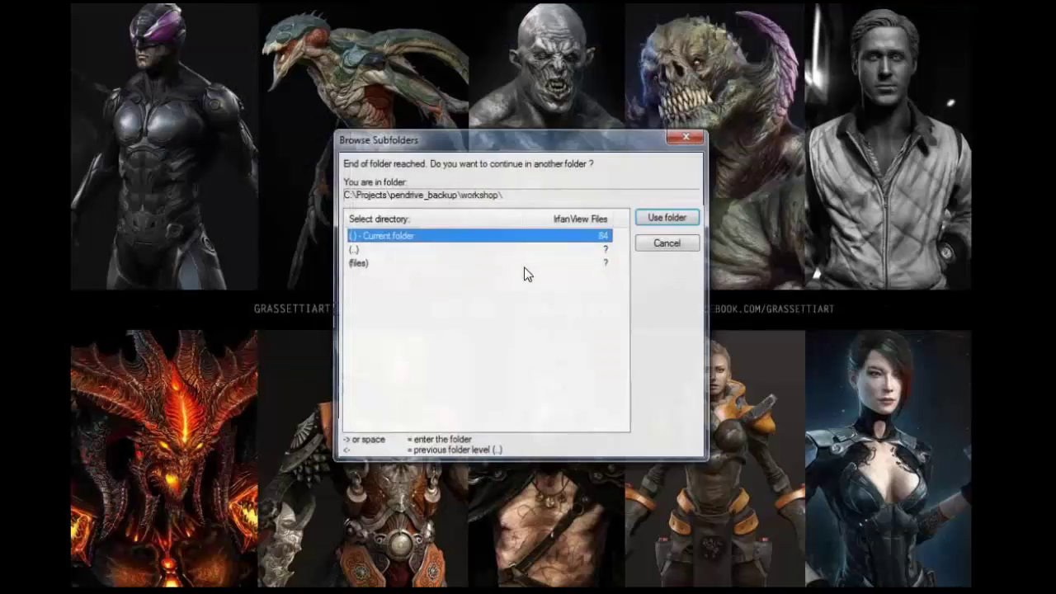
In IrfanView, dismiss the Browse Subfolders dialog and keep the full-screen character collage on display.
{"action": "key", "text": "Escape"}
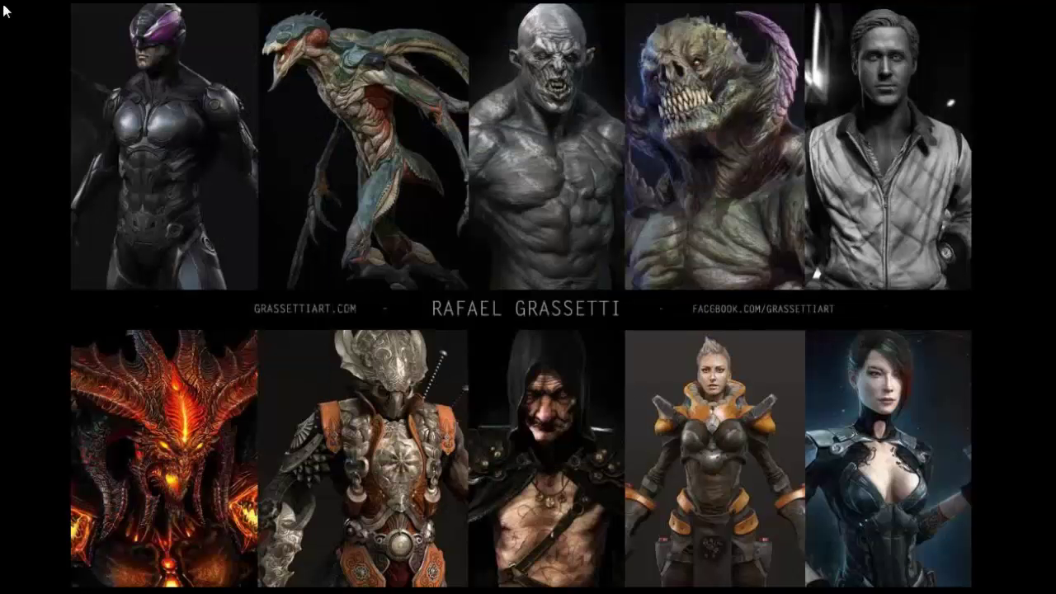